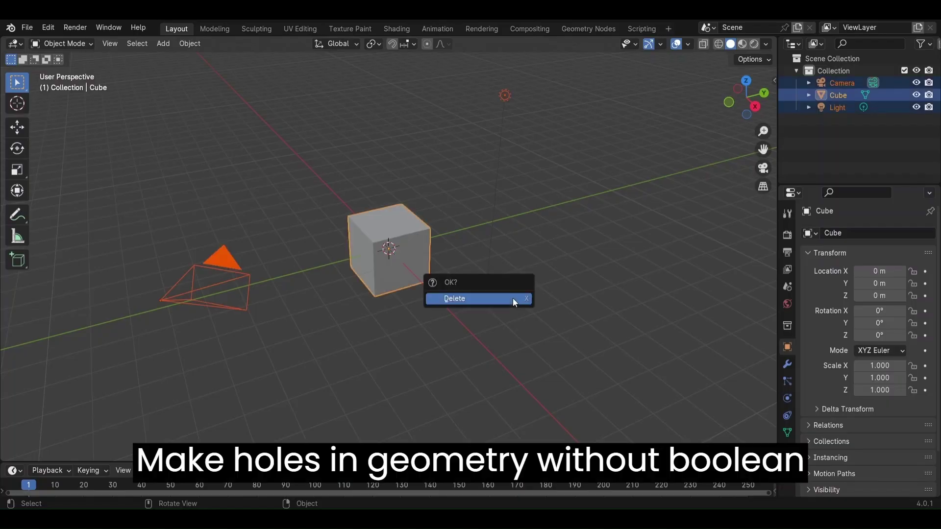
Step: Delete the default objects and add a mesh plane
left_click(513, 298)
key("shift+a")
mouse_move(469, 269)
left_click(533, 269)
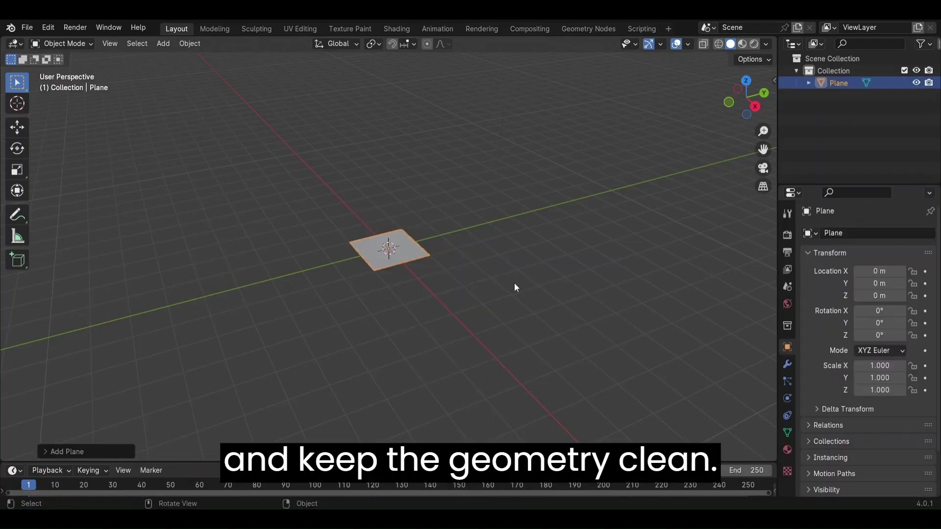
Step: In top view, subdivide the plane in Edit Mode with 3 cuts into a 4x4 grid
left_click(745, 80)
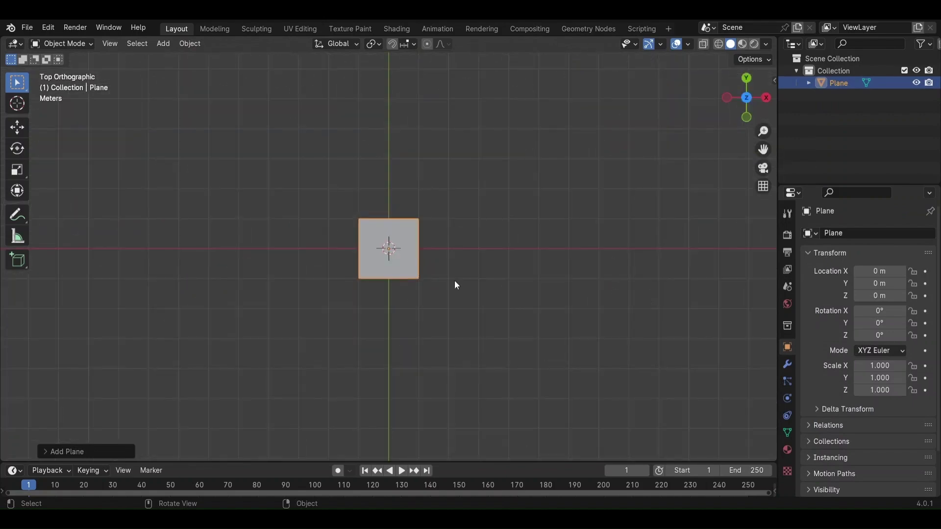
key("Tab")
scroll(454, 280, "up", 6)
right_click(414, 222)
left_click(413, 224)
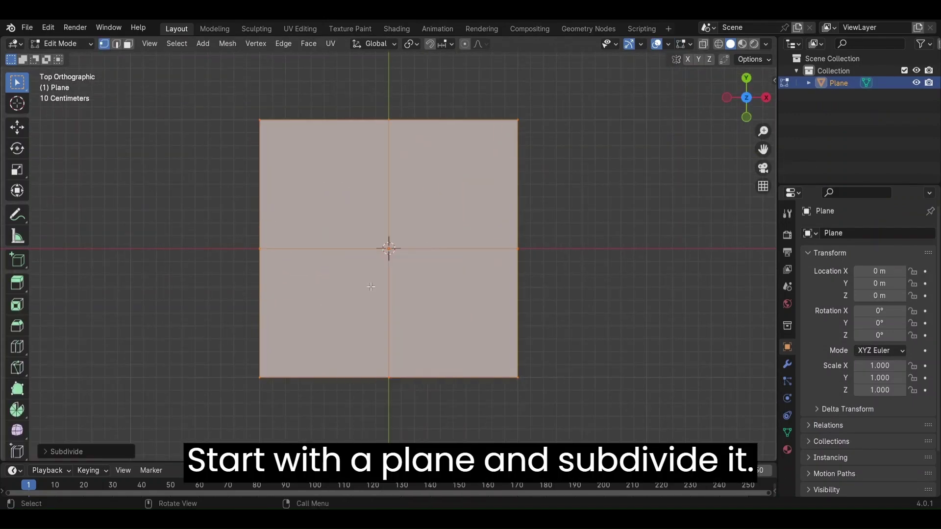
left_click(109, 452)
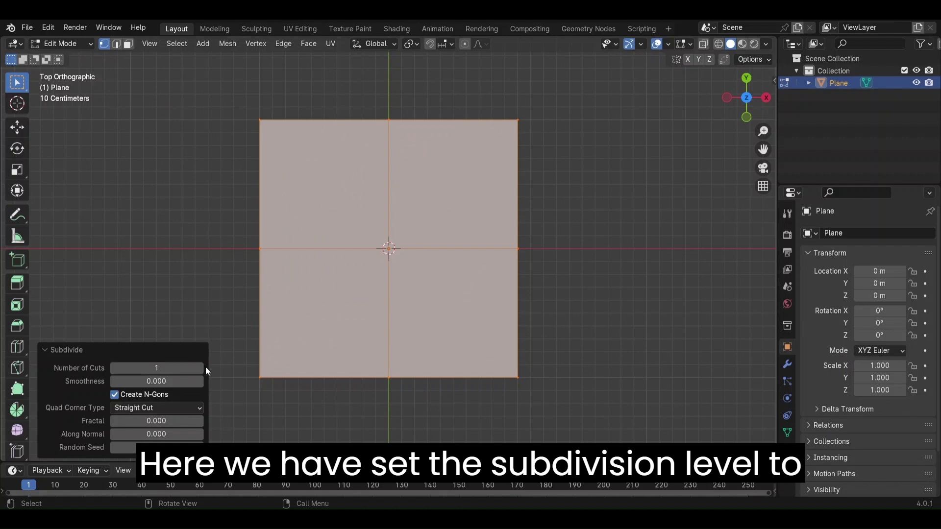
left_click(199, 369)
left_click(199, 369)
Step: Delete the centre vertex to leave a square hole, then select the hole's boundary vertices
left_click(377, 263)
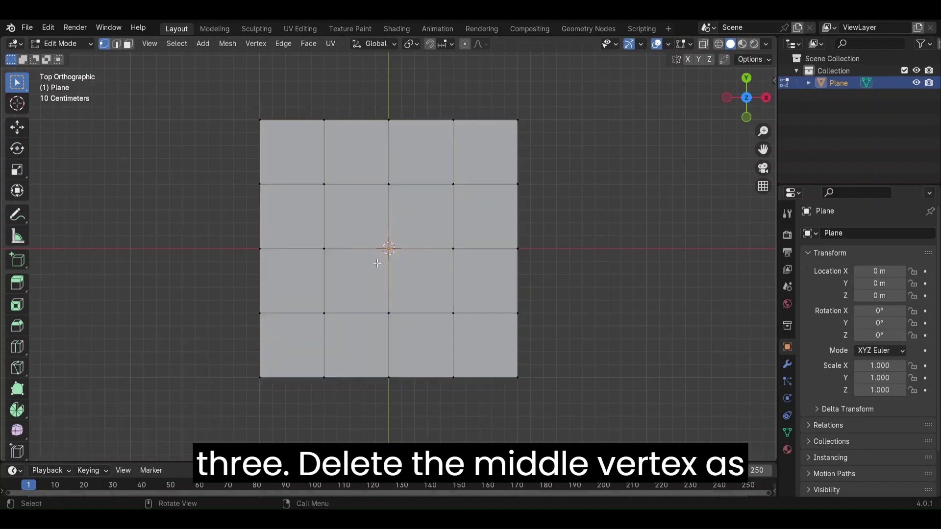
key("x")
left_click(379, 263)
left_click(428, 330)
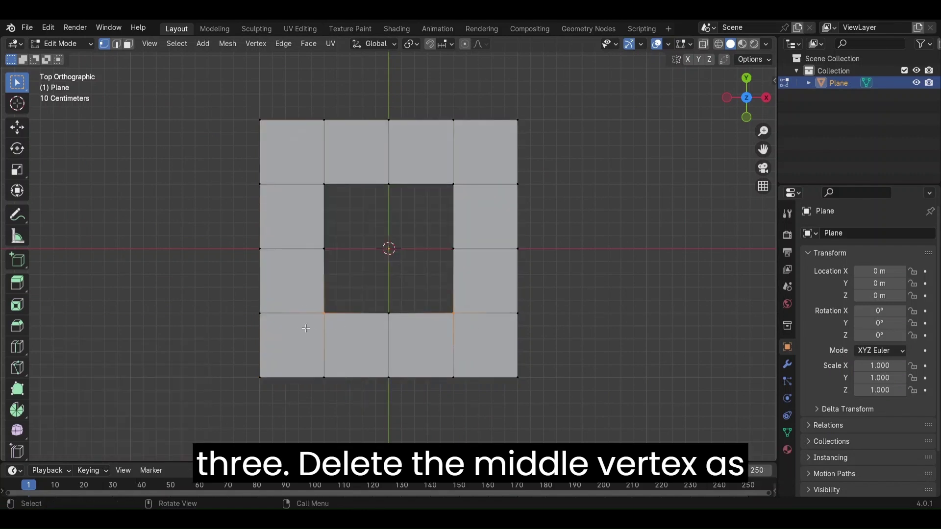
left_click(324, 184, "shift")
left_click(389, 185, "shift")
left_click(453, 184, "shift")
left_click(453, 249, "shift")
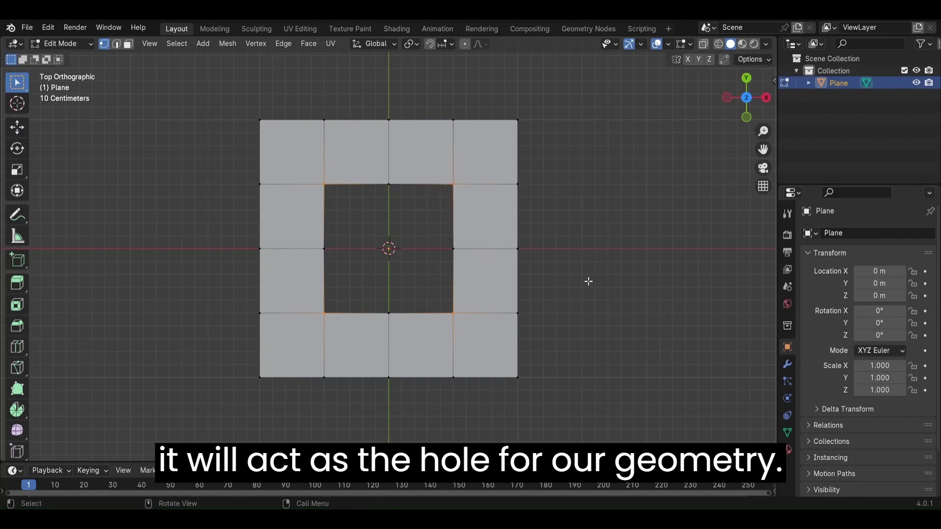
Step: Scale the hole's corner vertices inward to turn the square hole into an octagon
key("s")
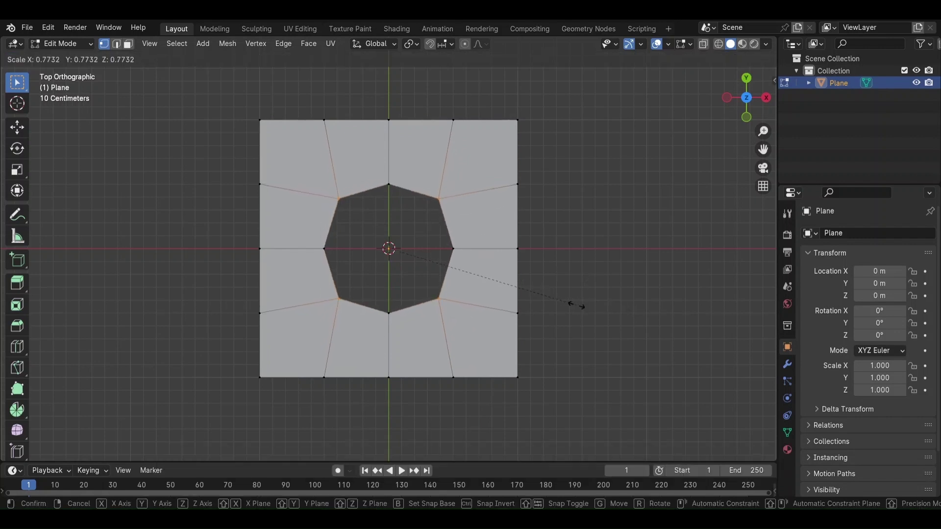
right_click(577, 304)
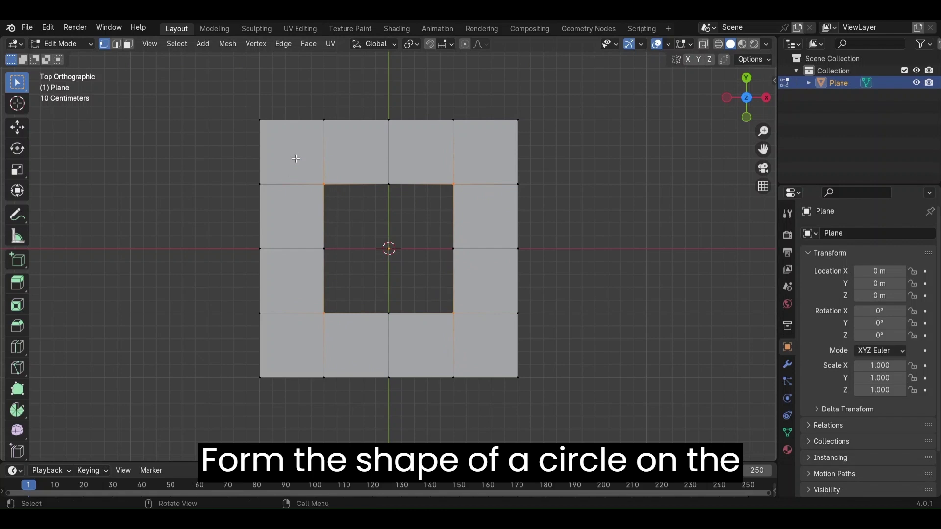
key("alt+a")
left_click(329, 203, "alt")
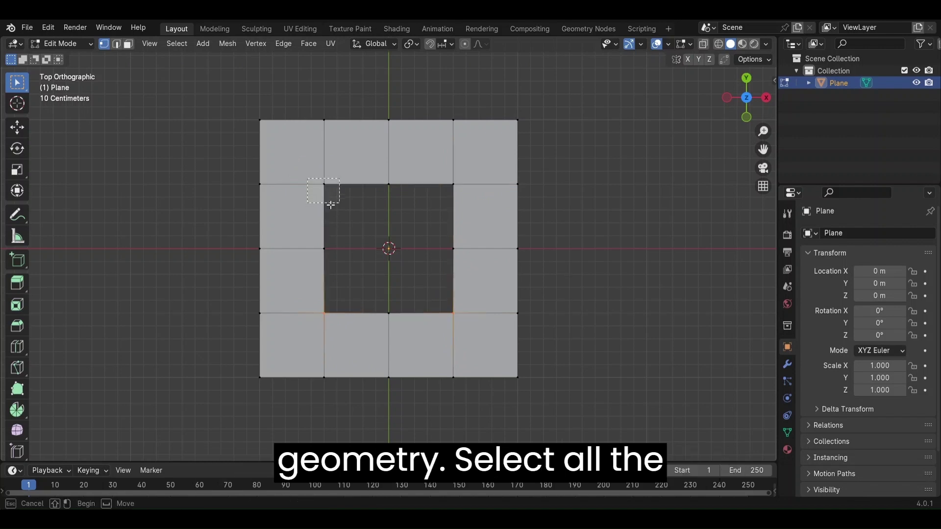
key("s")
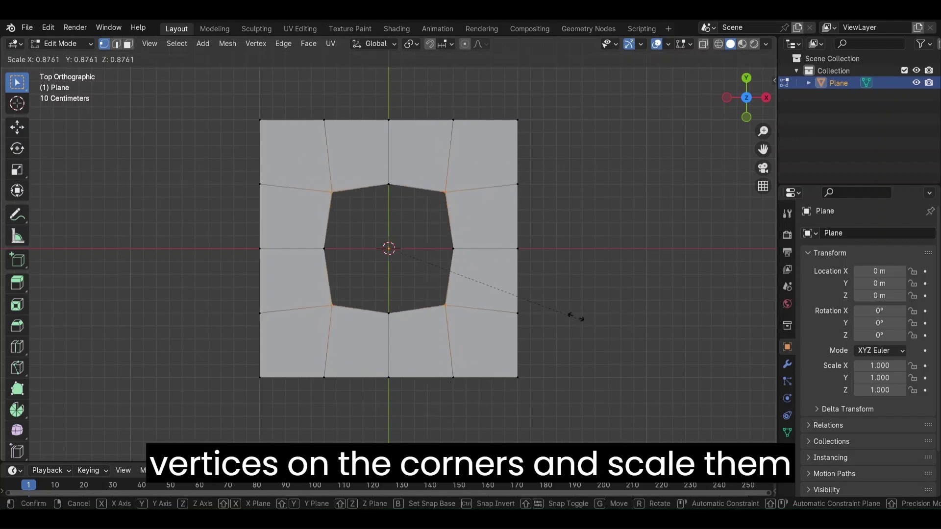
left_click(558, 315)
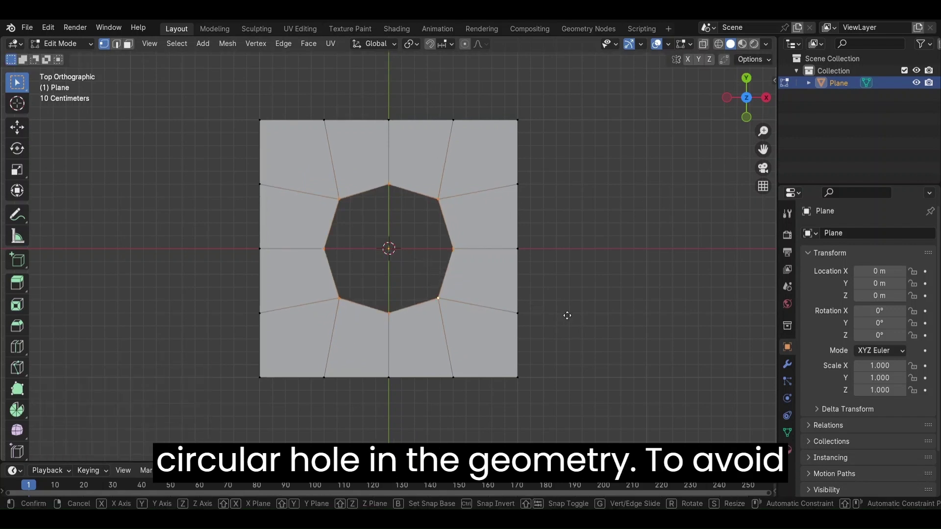
Step: Extrude and scale the hole's boundary loop inward to add an inset ring of edges
key("e")
key("s")
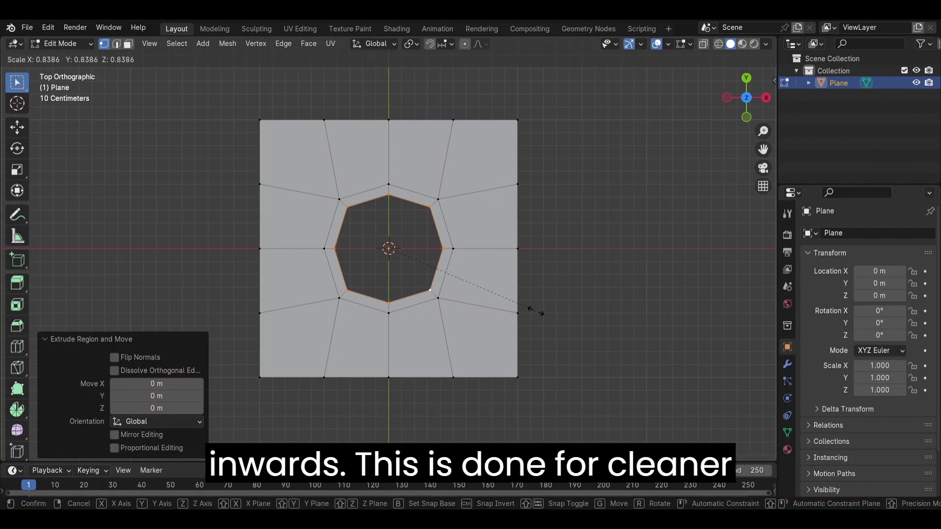
left_click(534, 311)
scroll(349, 343, "down", 2)
left_click(434, 355)
middle_click_drag(434, 355, 462, 336)
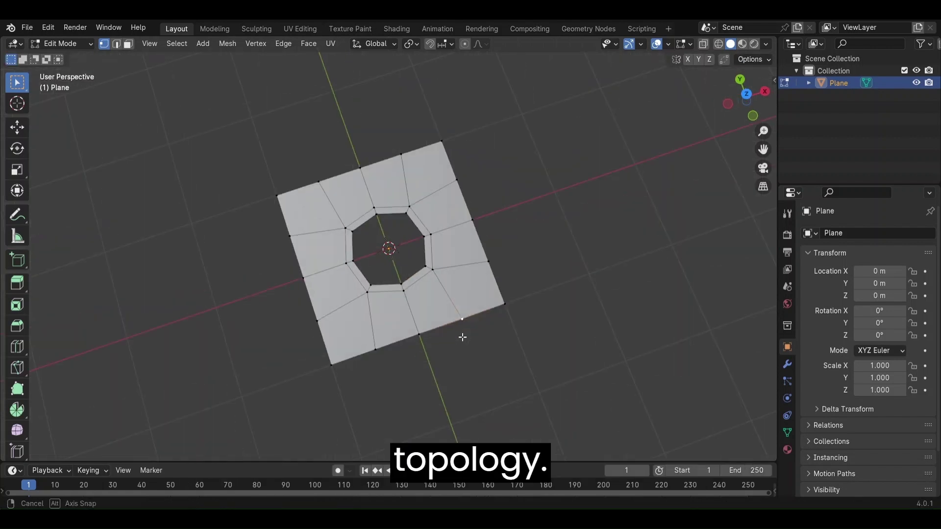
Step: Stand the plane upright by rotating it 90° on X
key("Tab")
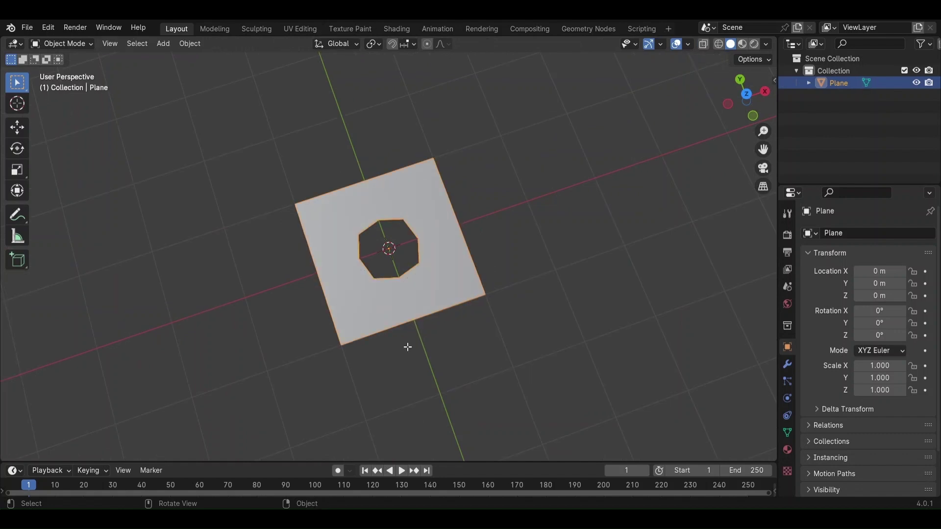
key("Tab")
middle_click_drag(407, 347, 480, 296)
type("ar")
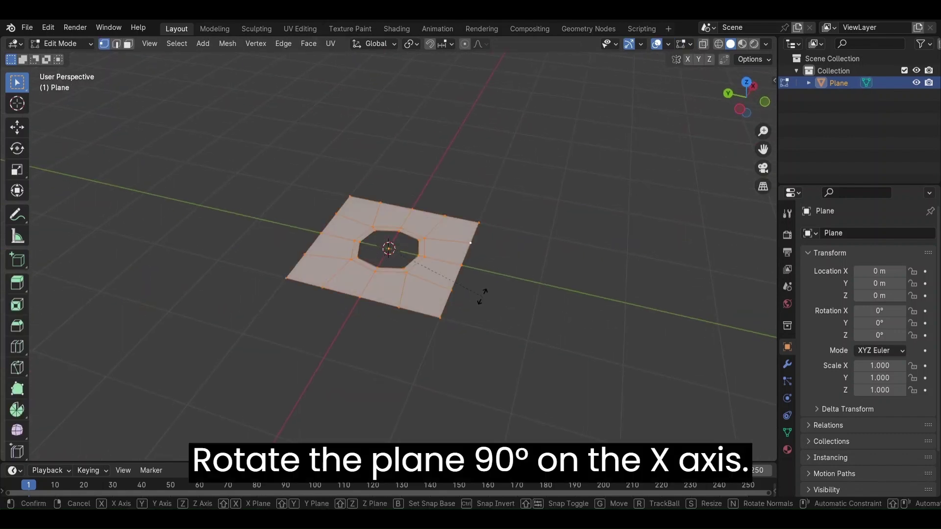
type("x90")
key("Return")
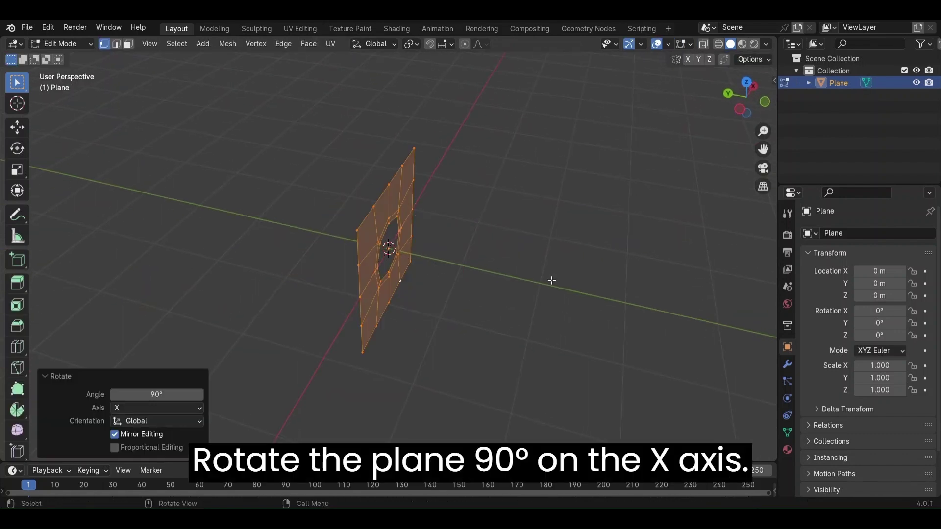
Step: Add an Array modifier to the plane with a count of 7
left_click(787, 364)
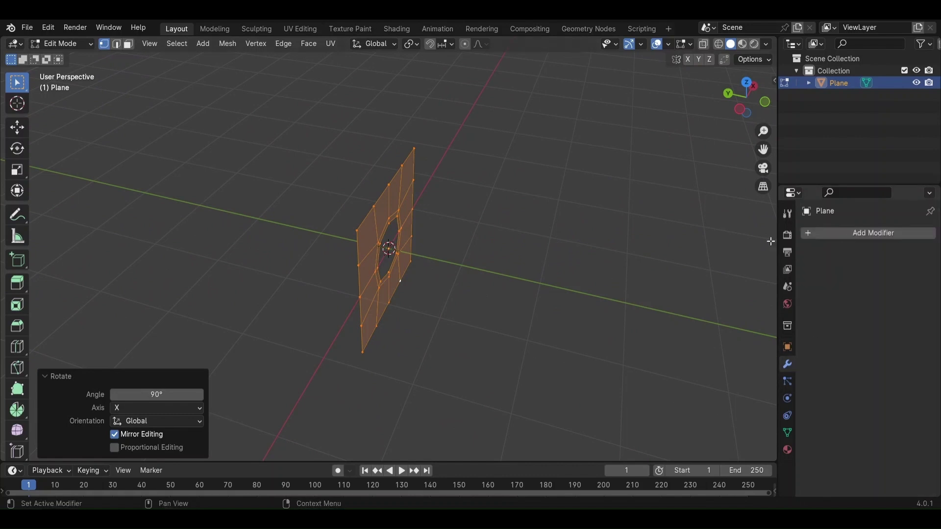
key("Tab")
left_click(816, 234)
type("ar")
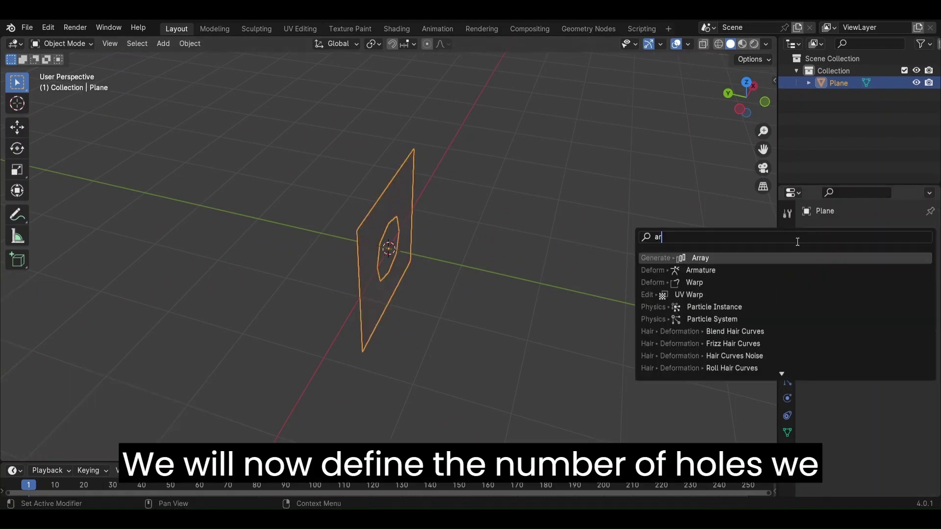
key("Return")
left_click(884, 286)
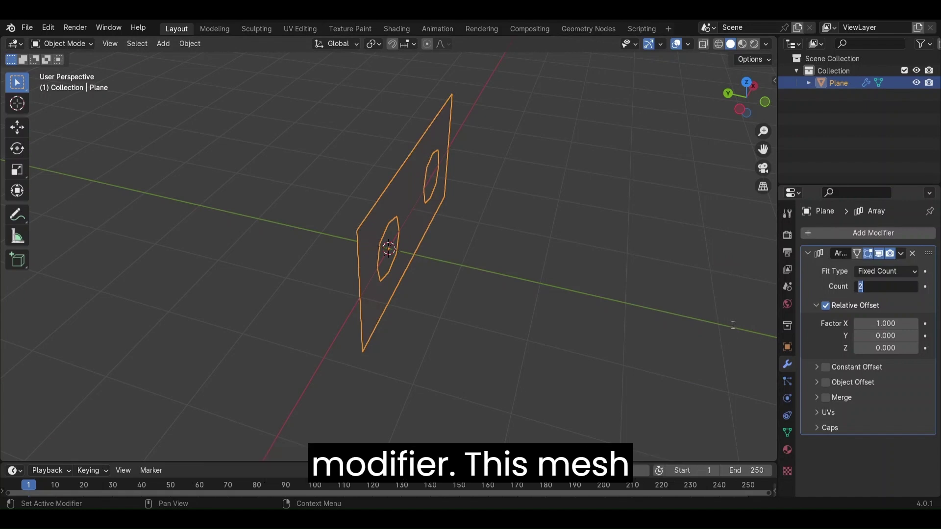
type("7")
key("Tab")
Step: Set the array's relative offset to X 0 and Z 1, stacking the plates vertically
key("Tab")
key("Tab")
key("Tab")
key("Tab")
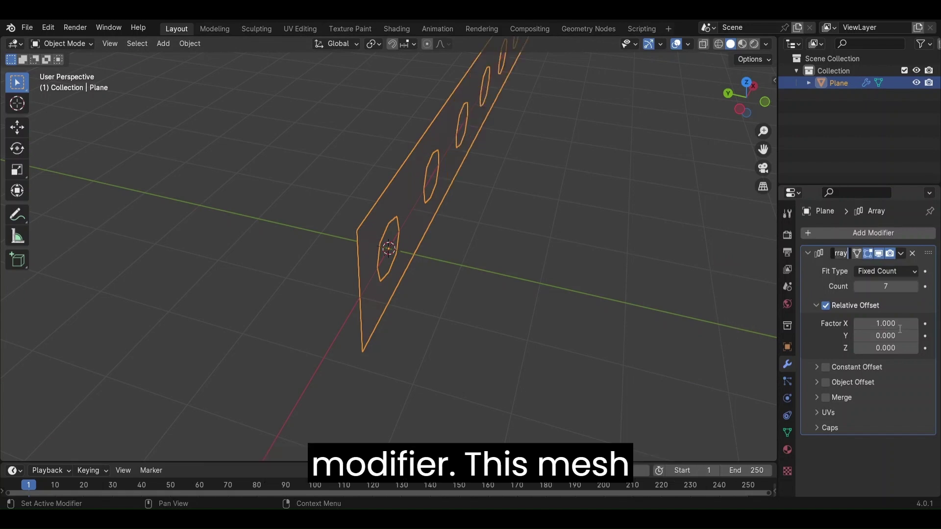
key("Tab")
key("Tab")
key("Tab")
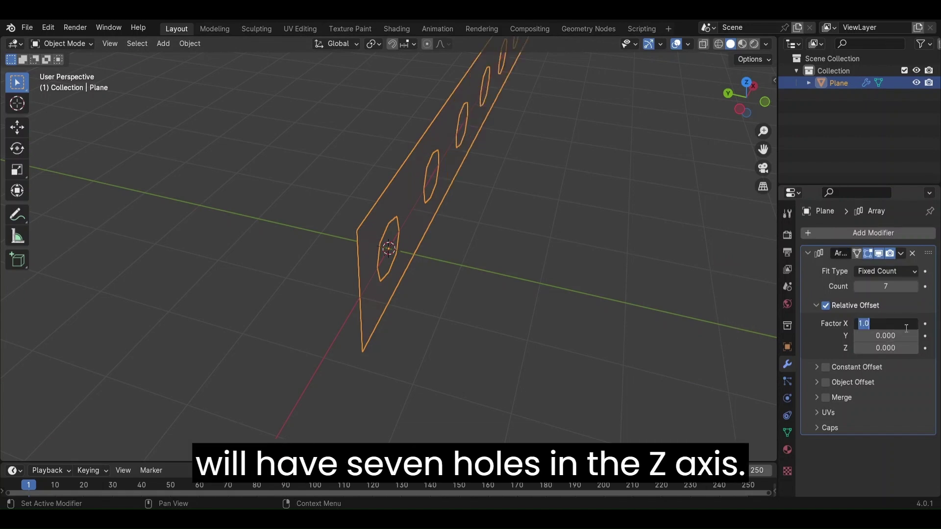
type("0")
key("Tab")
key("Tab")
type("1")
key("Return")
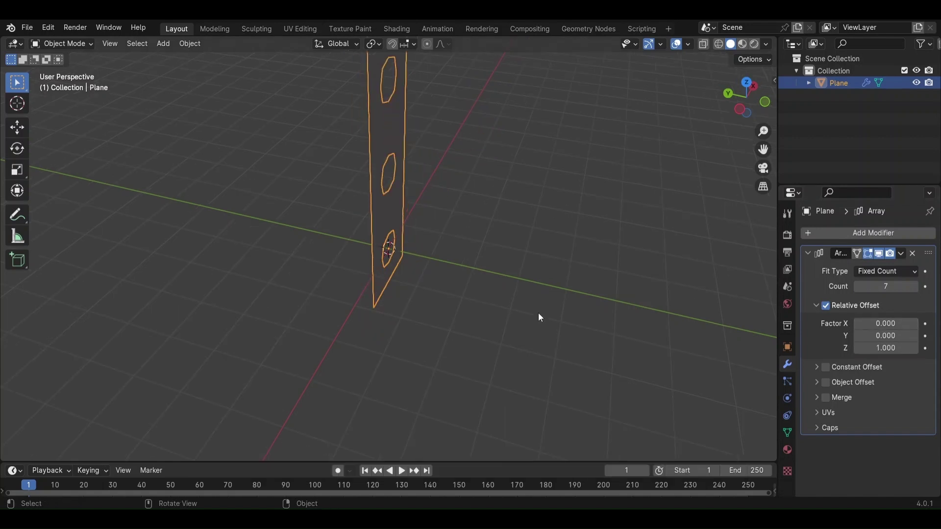
mouse_move(491, 261)
middle_mouse_down()
mouse_move(426, 241)
mouse_move(454, 373)
mouse_move(467, 357)
mouse_move(449, 358)
middle_mouse_up()
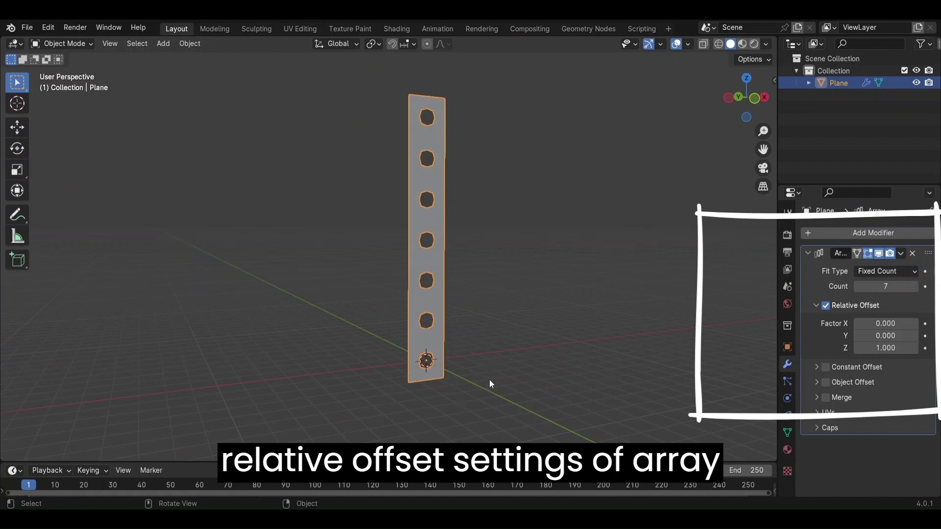
middle_click_drag(508, 327, 586, 365)
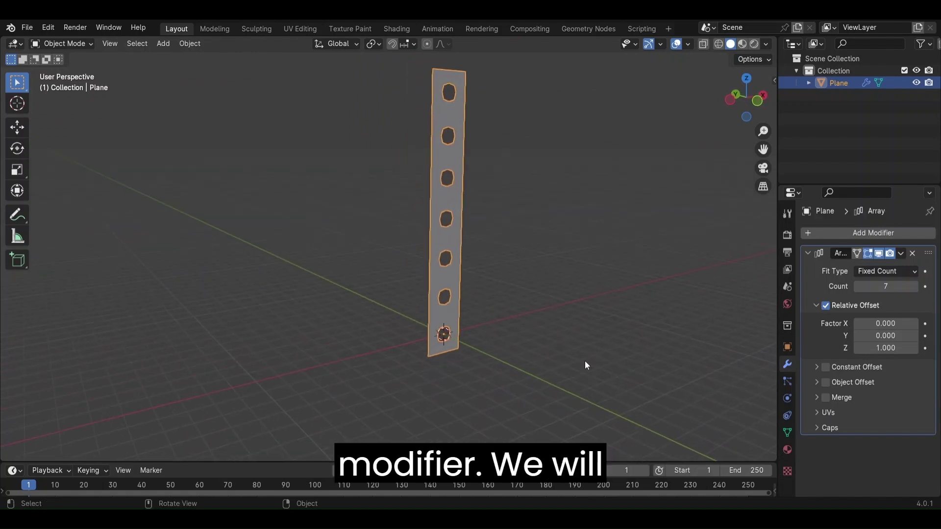
Step: Add a Simple Deform modifier set to Bend with a 360° angle
left_click(828, 233)
mouse_move(807, 286)
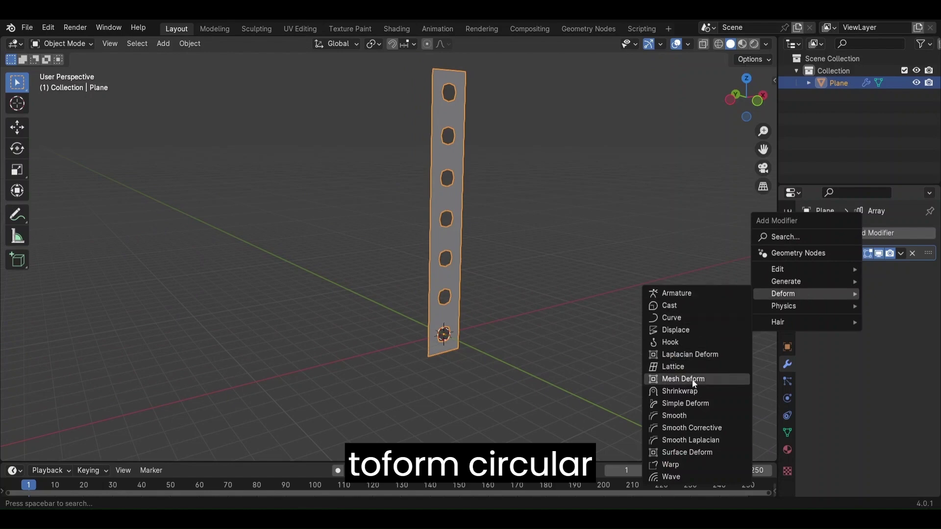
left_click(685, 403)
left_click(857, 288)
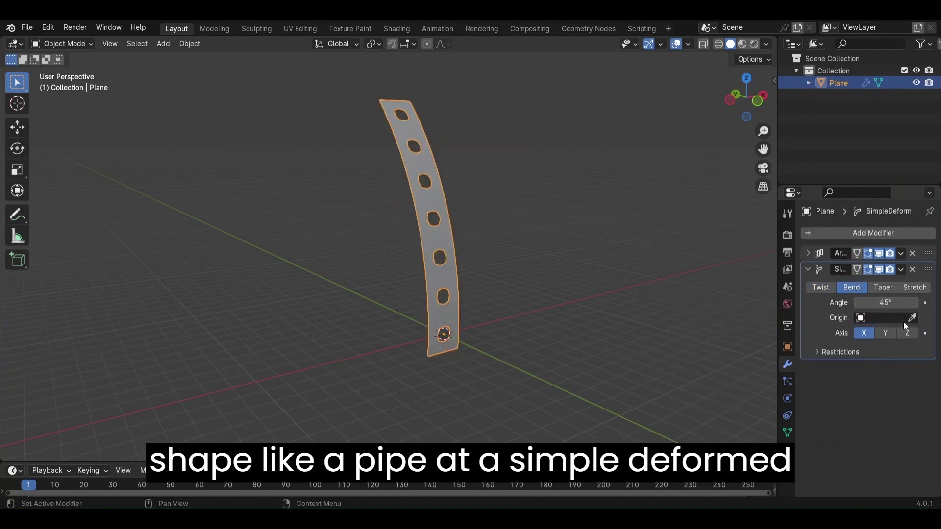
left_click(921, 302)
type("360")
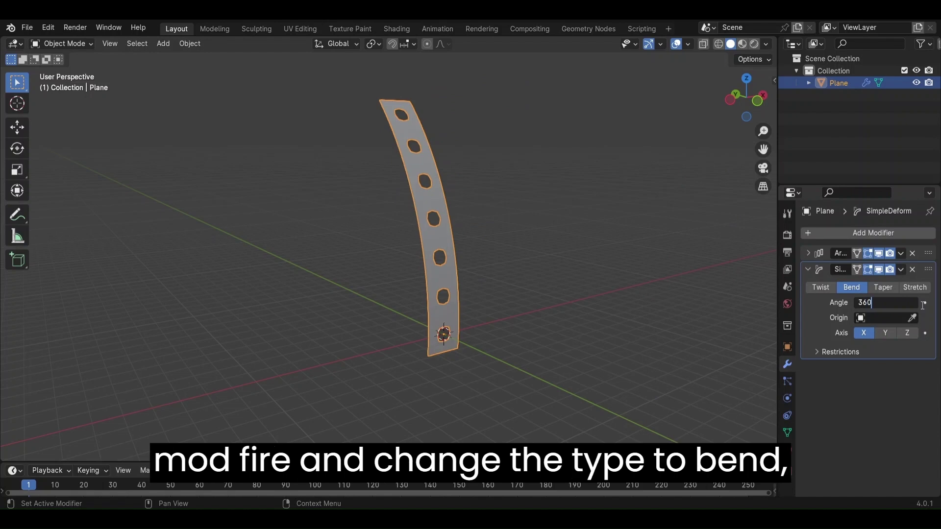
key("Return")
Step: Inspect the bent ring from several angles, briefly entering Edit Mode and returning to Object Mode
scroll(536, 293, "up", 4)
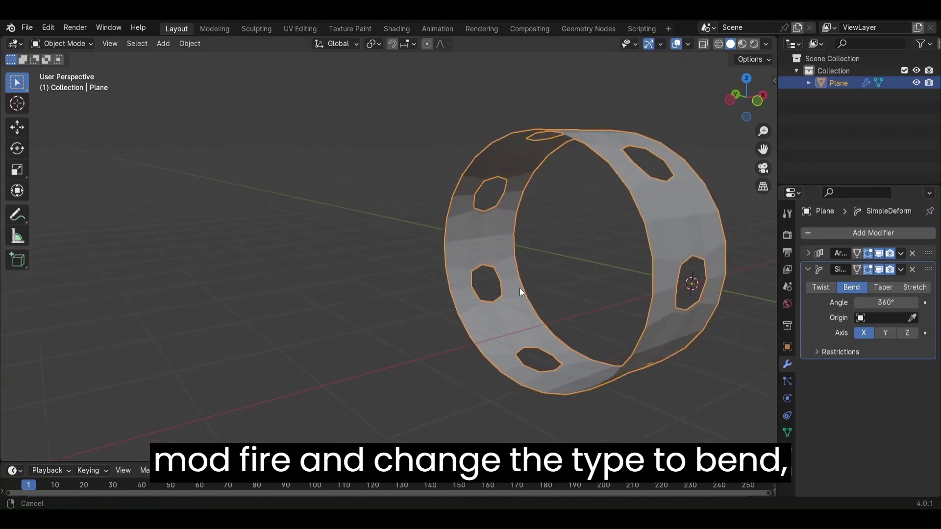
middle_click_drag(614, 302, 563, 284)
key("Tab")
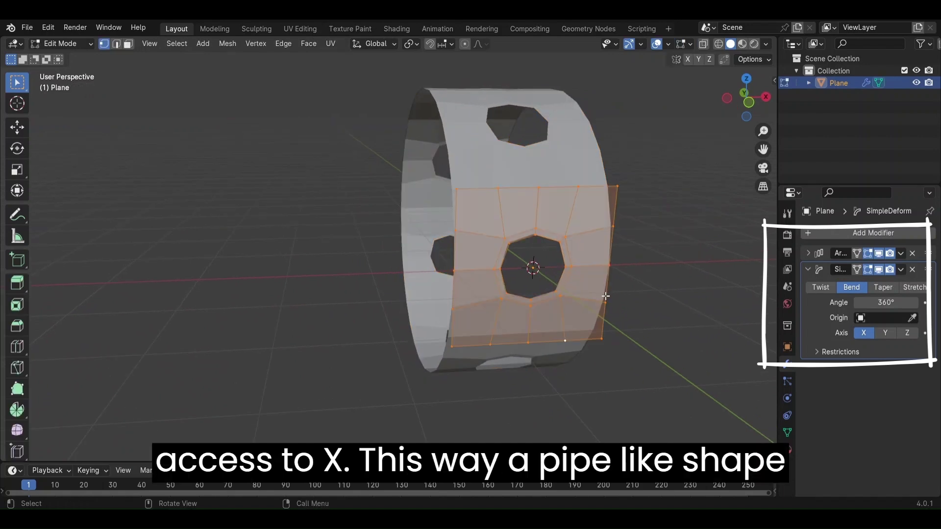
key("g")
key("Escape")
middle_click_drag(605, 296, 630, 299)
key("Tab")
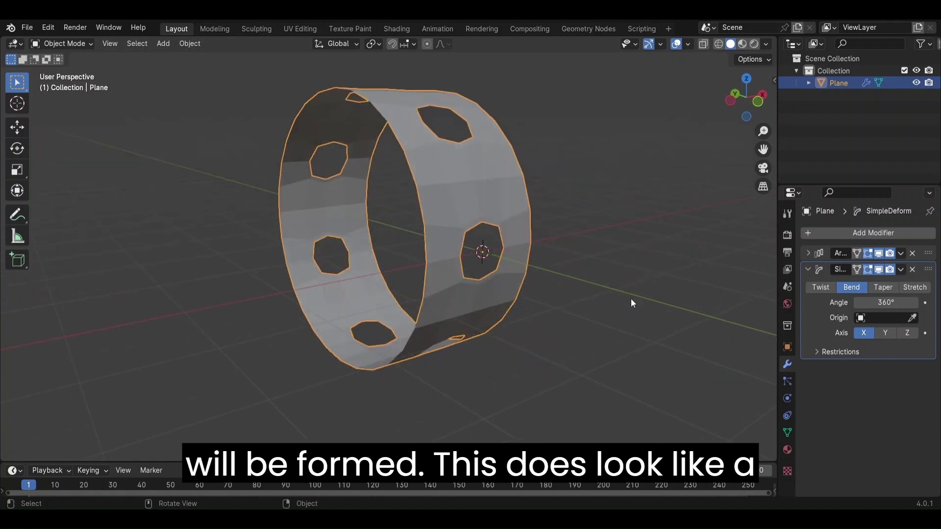
Step: Add a Subdivision Surface modifier by searching 'sub' in the modifier list
left_click(823, 234)
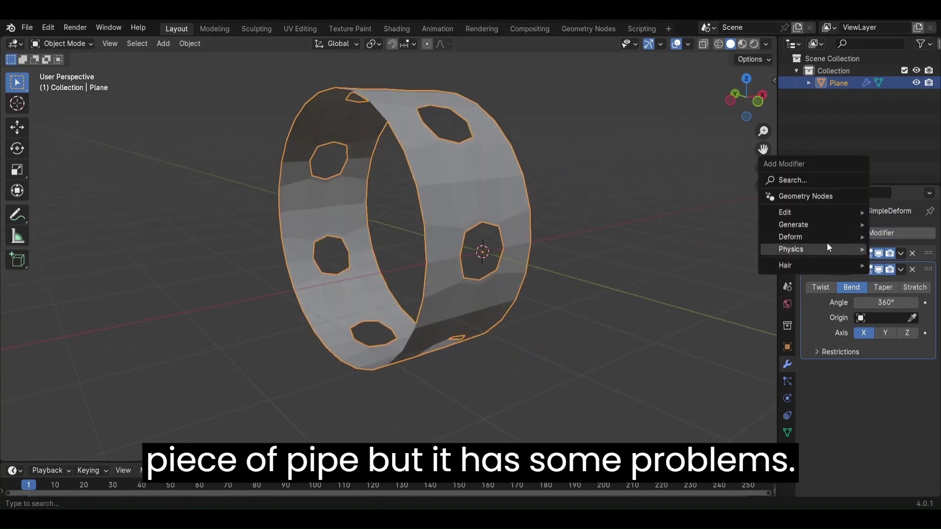
left_click(814, 184)
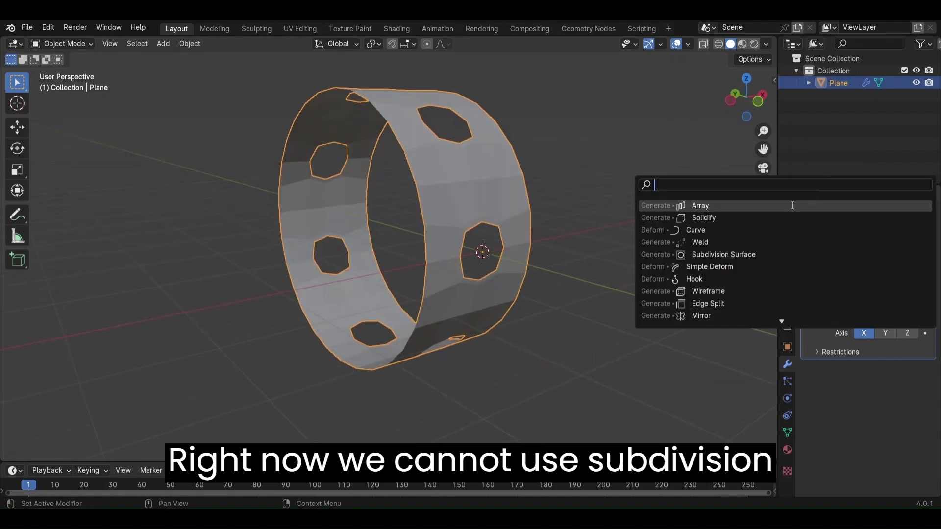
type("sub")
key("Return")
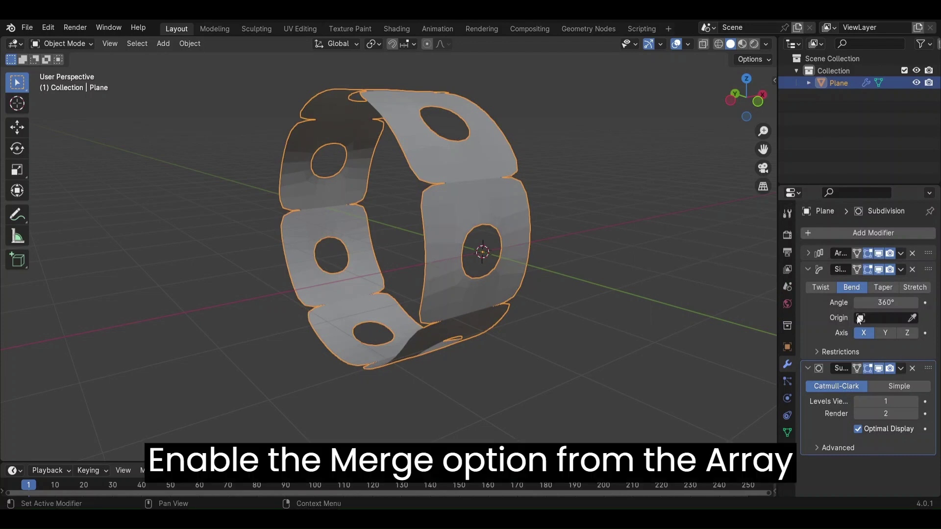
Step: Enable Merge on the Array, set viewport subdivision level to 2, and shade the ring smooth
left_click(822, 257)
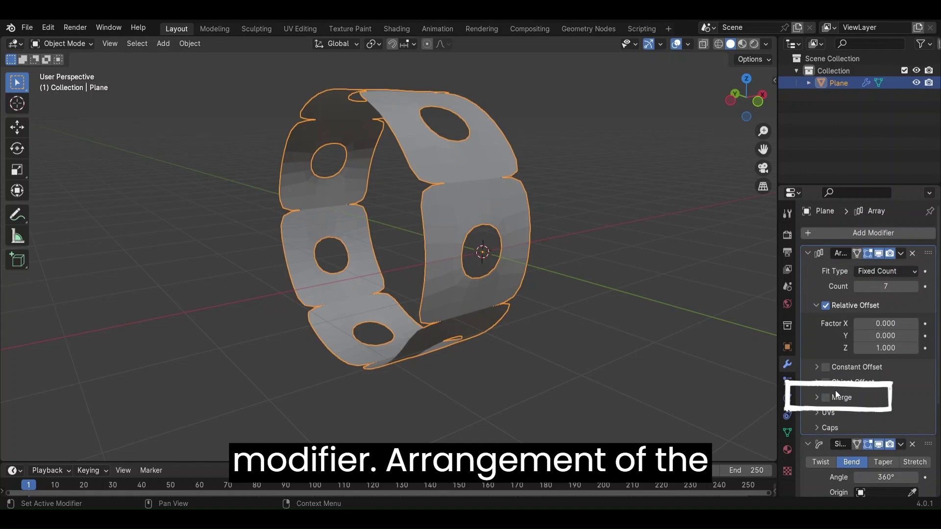
left_click(831, 394)
left_click(808, 254)
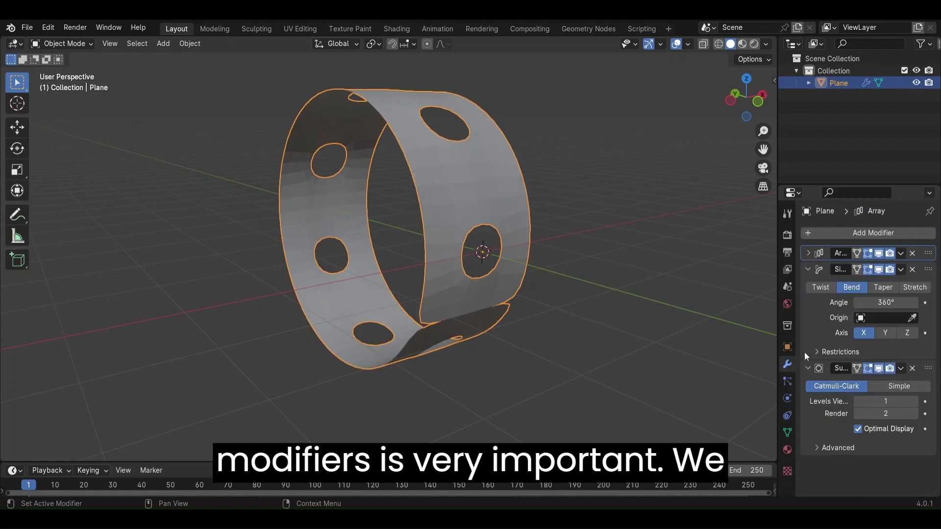
left_click(914, 402)
right_click(525, 222)
left_click(510, 180)
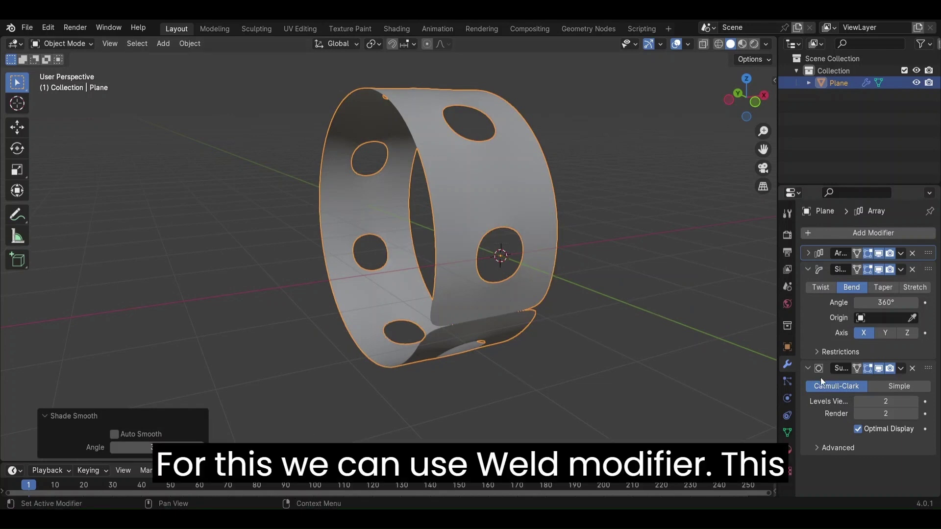
middle_click_drag(511, 278, 485, 262)
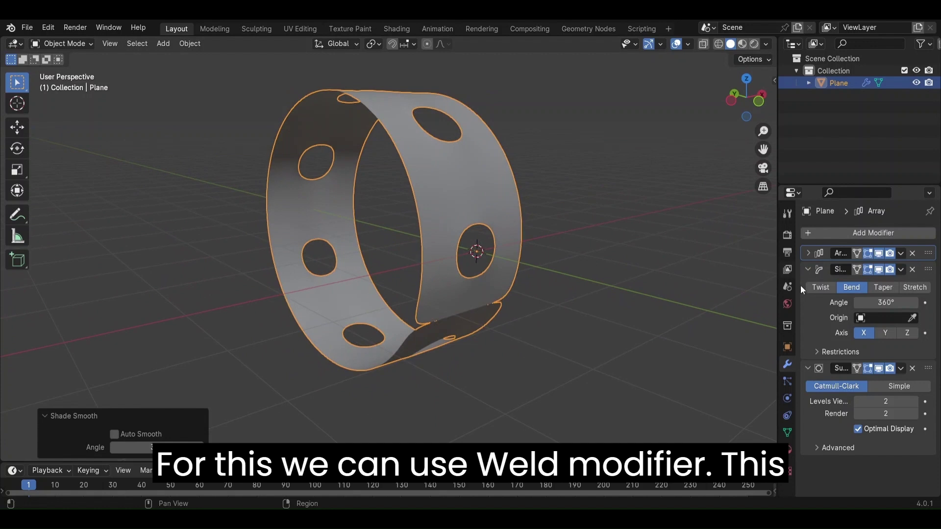
Step: Add a Weld modifier by searching 'weld' in the modifier list
left_click(825, 234)
left_click(824, 236)
type("weld")
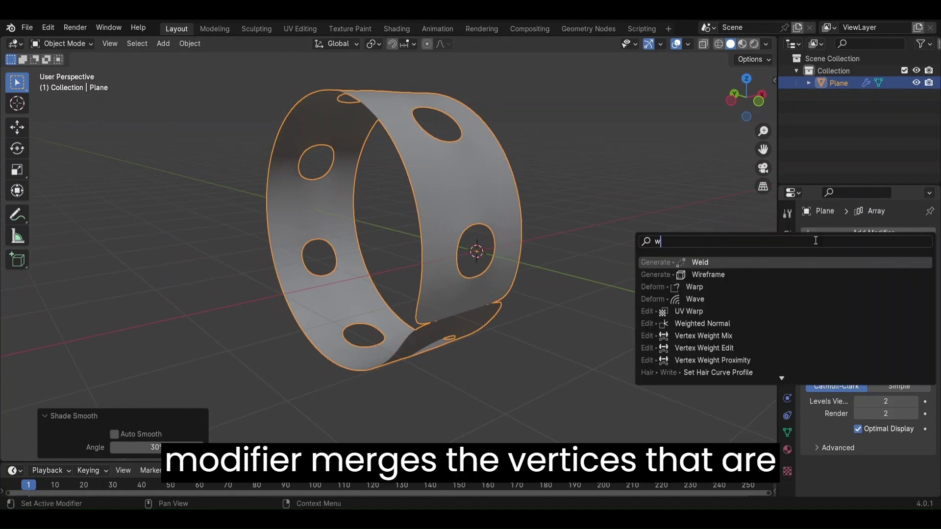
key("Return")
Step: Move Weld above Subdivision Surface in the stack and collapse the modifier panels
scroll(851, 473, "down", 2)
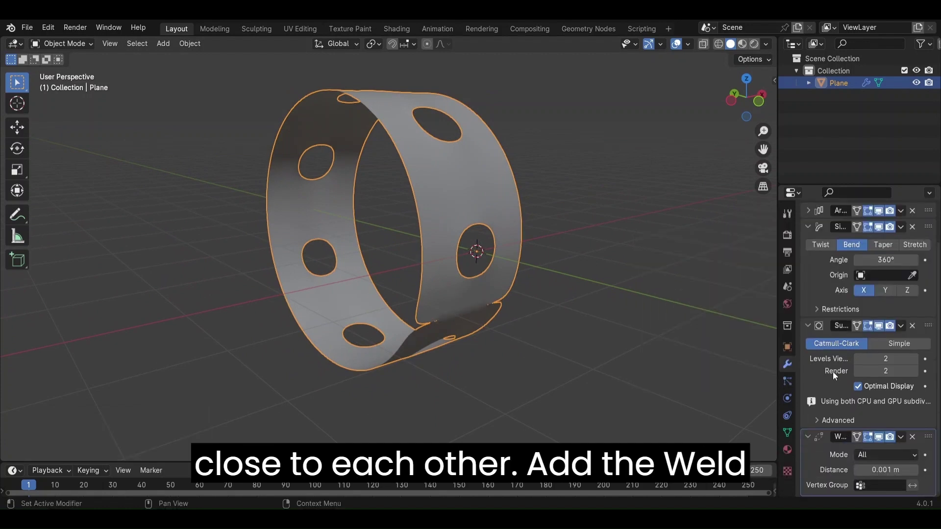
scroll(811, 295, "up", 2)
left_click(807, 269)
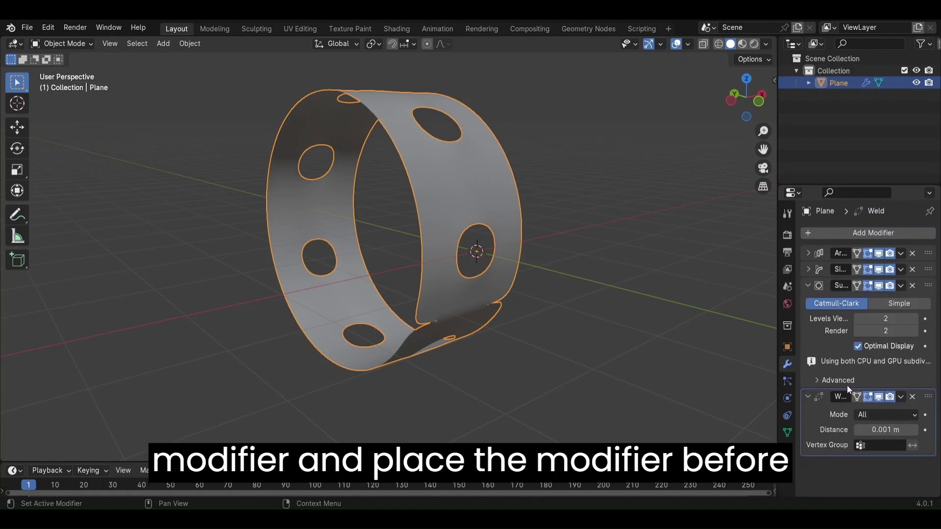
left_click_drag(928, 397, 917, 300)
left_click(809, 353)
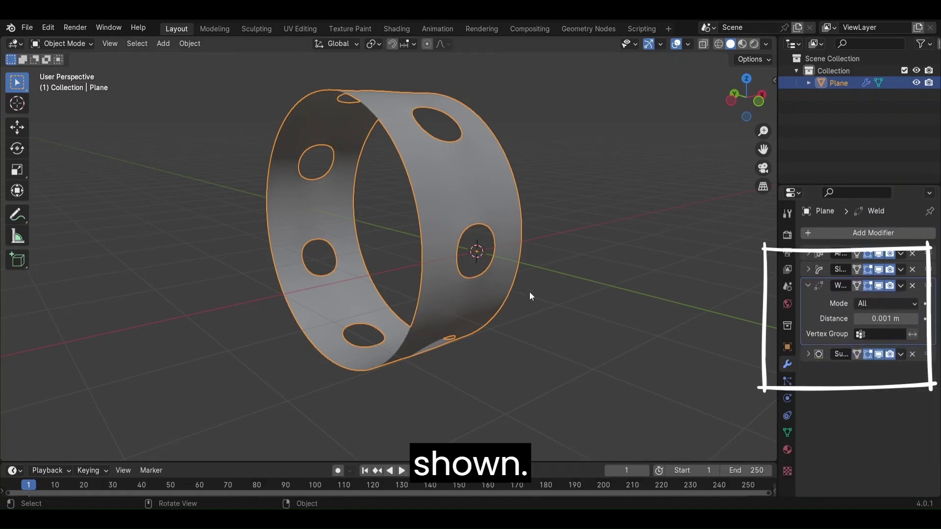
left_click(809, 287)
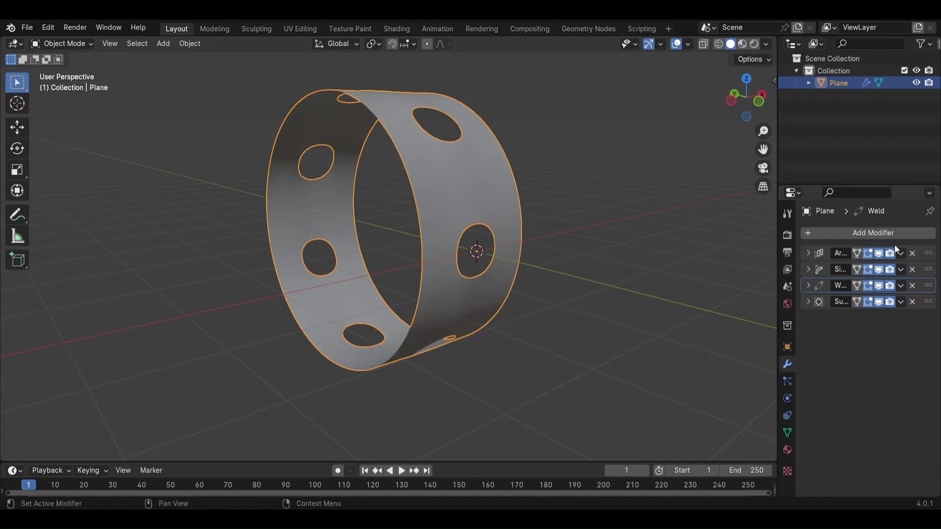
Step: Apply the Array, Simple Deform, Weld and Subdivision Surface modifiers in turn
left_click(901, 254)
left_click(895, 262)
left_click(900, 254)
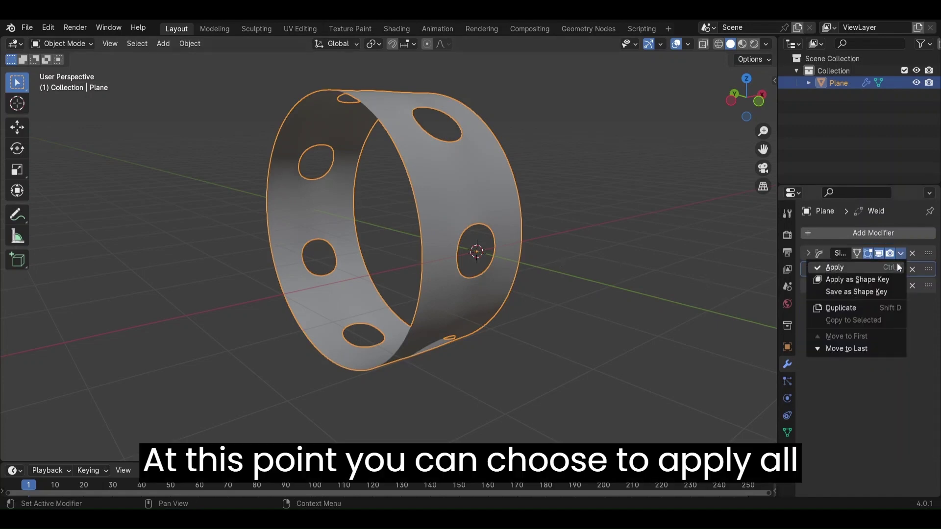
left_click(896, 262)
left_click(900, 253)
left_click(894, 262)
left_click(901, 254)
left_click(897, 263)
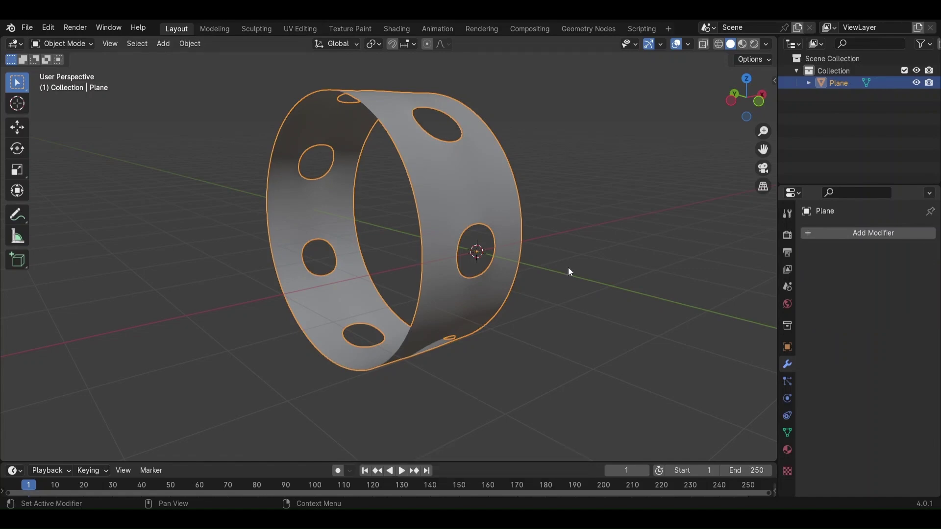
Step: Inspect the baked ring mesh in Edit Mode and deselect everything
key("Tab")
middle_click_drag(674, 270, 507, 437)
key("Tab")
key("Tab")
key("alt+a")
scroll(474, 319, "up", 5)
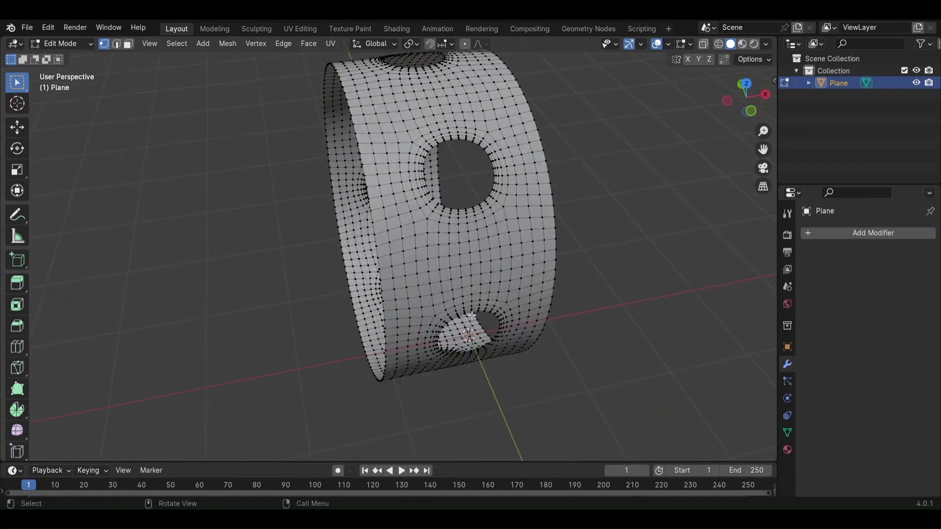
scroll(472, 315, "down", 4)
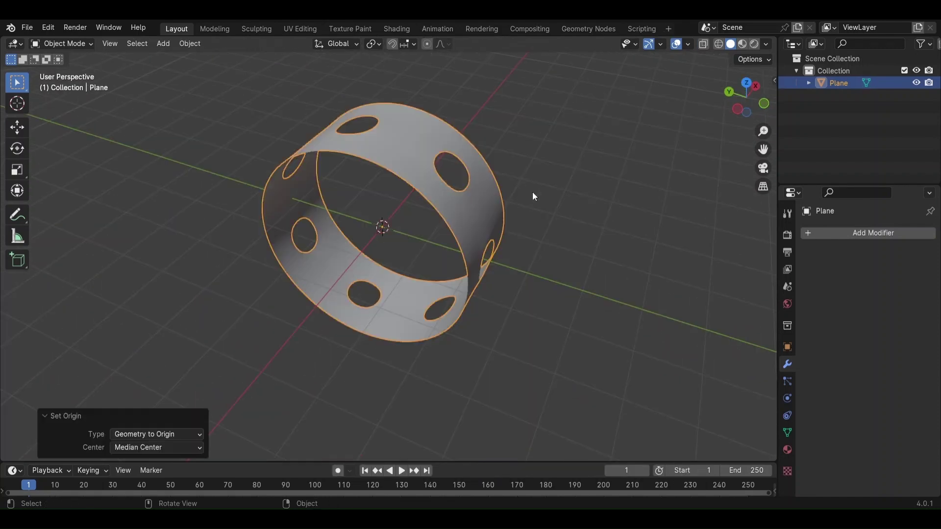
Step: Add a NURBS Path curve object from the Curve add menu
key("shift+a")
mouse_move(531, 193)
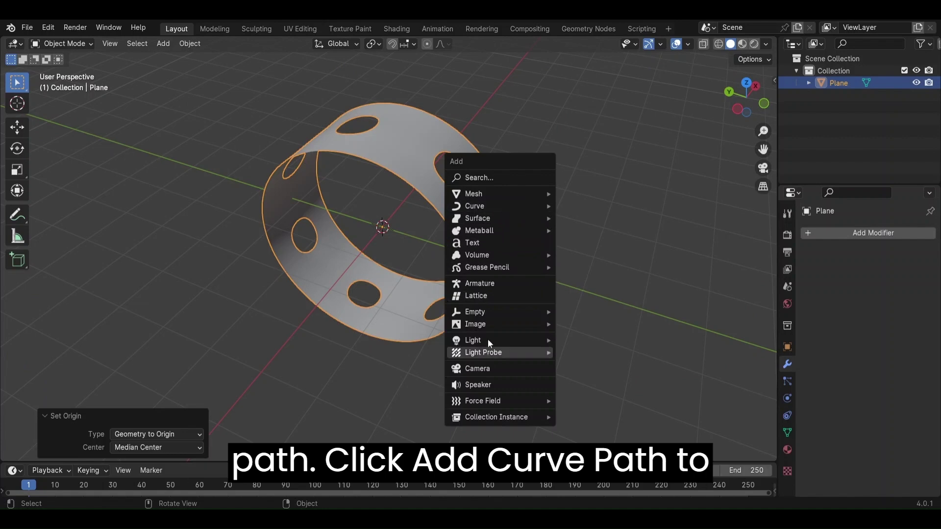
mouse_move(495, 205)
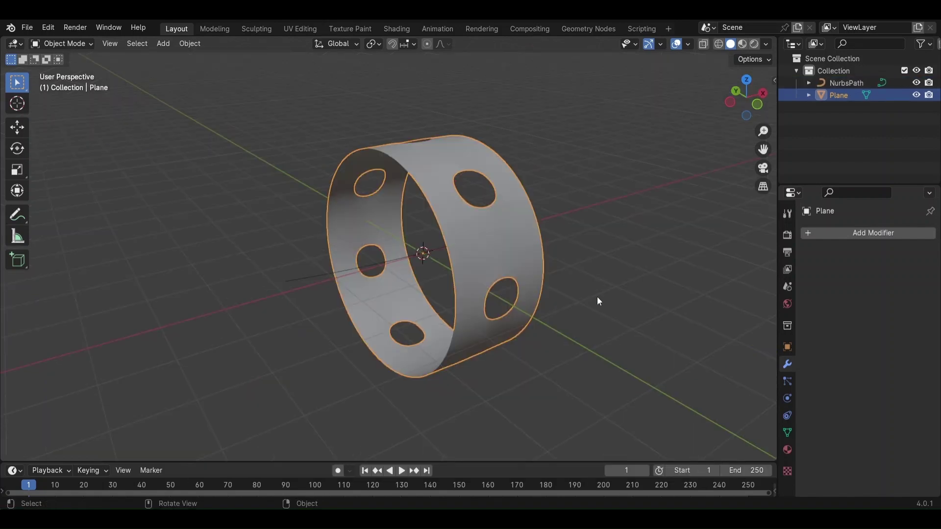
Step: Add an Array modifier to the Plane with Fit Type set to Fit Curve
left_click(831, 234)
mouse_move(792, 281)
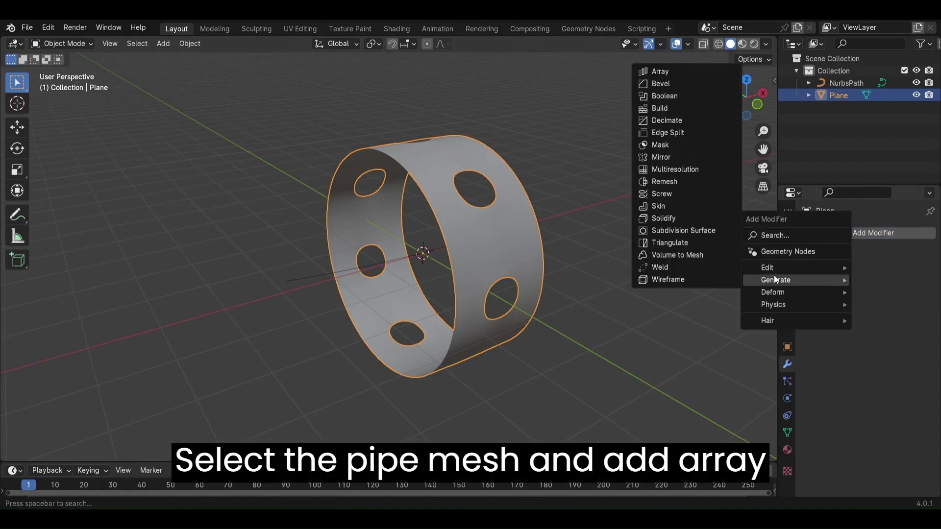
left_click(682, 71)
left_click(873, 273)
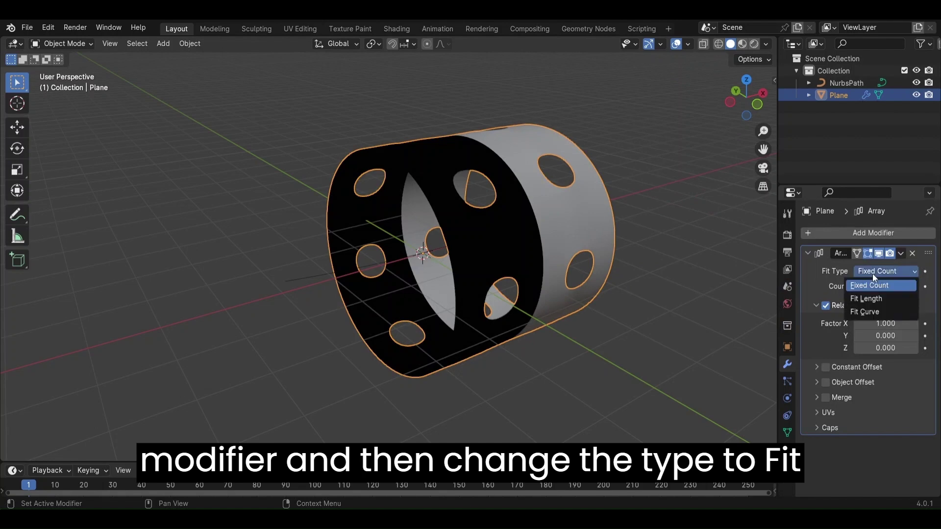
left_click(863, 310)
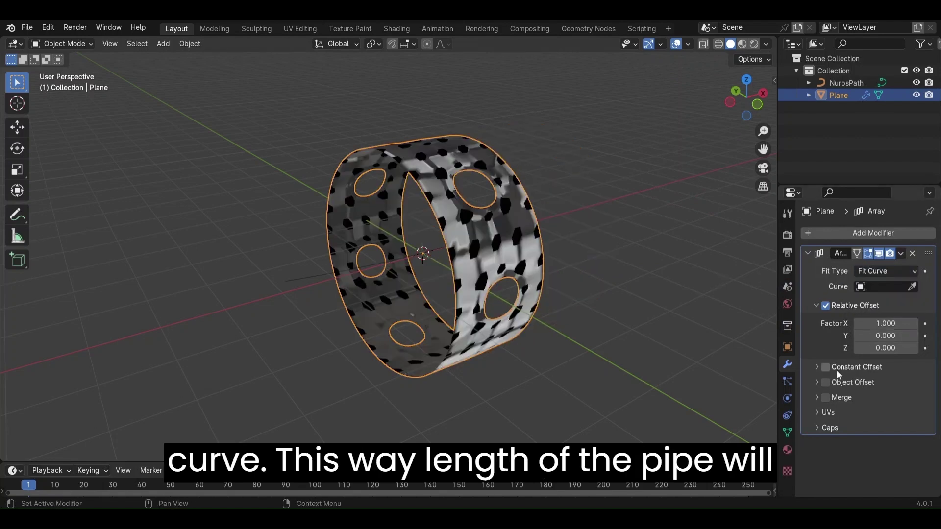
Step: Set the array's relative offset factor X to 1
left_click(894, 325)
type("0")
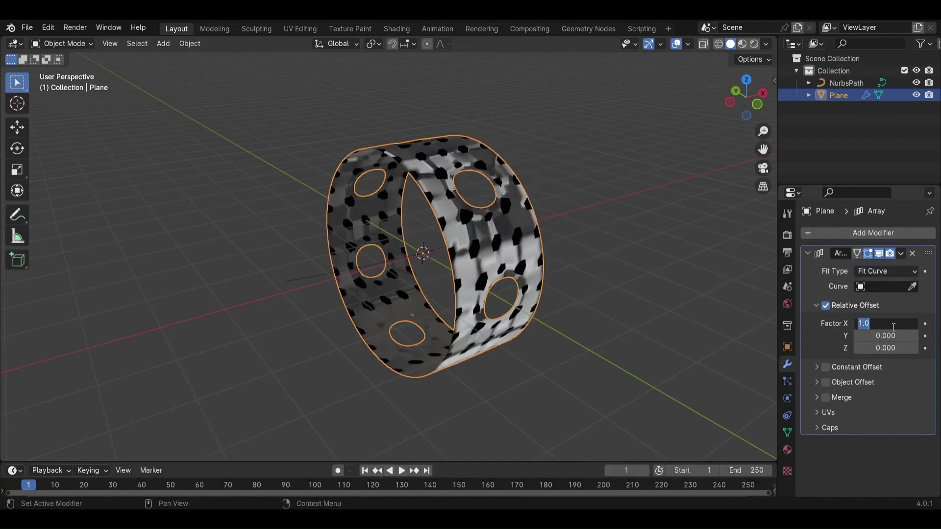
key("Tab")
key("Tab")
type("1")
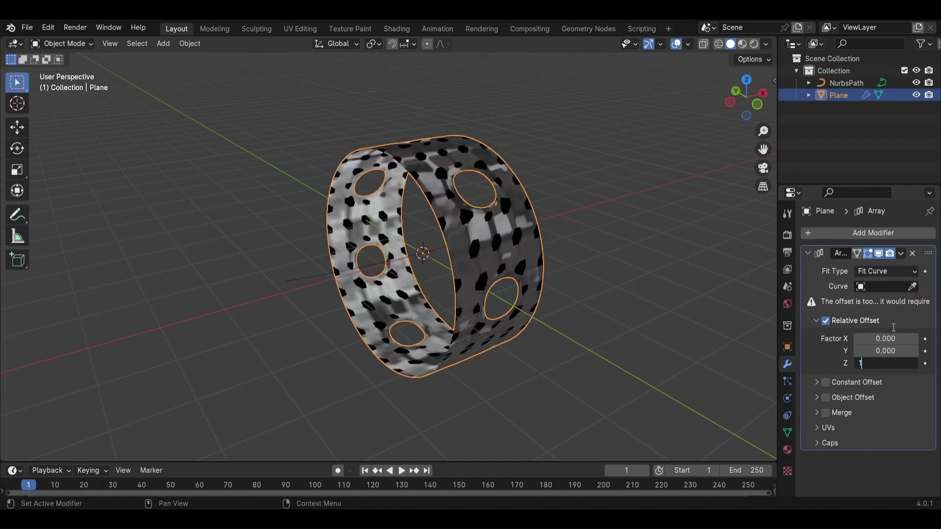
key("Return")
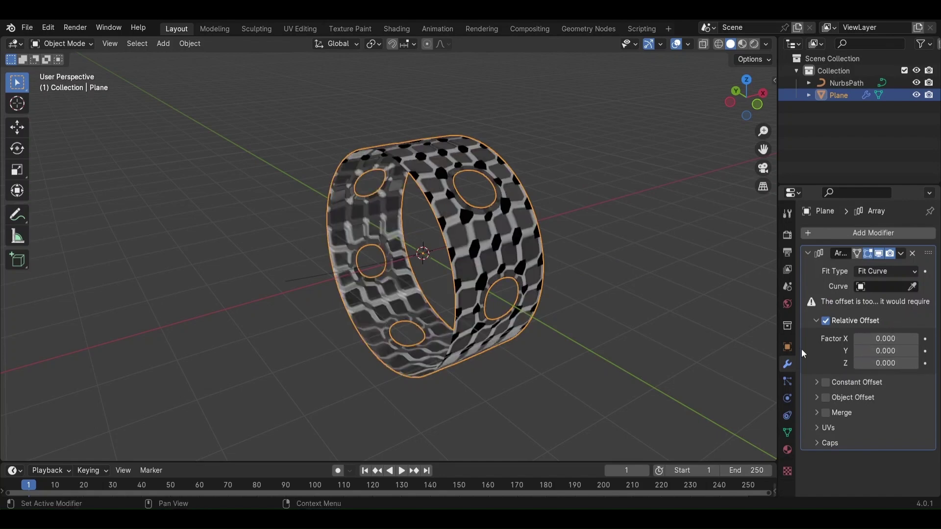
double_click(897, 339)
type("1")
key("Return")
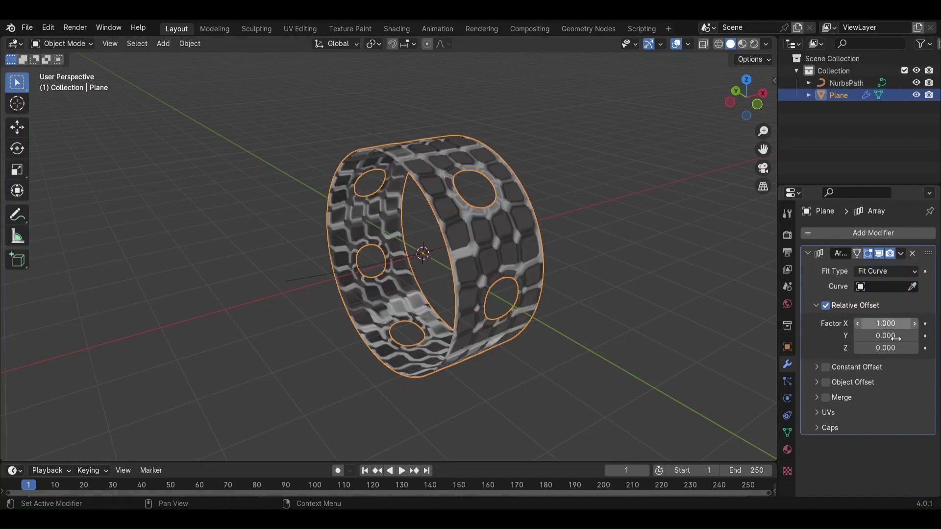
Step: Choose NurbsPath as the array's curve and enable Merge
left_click(885, 287)
left_click(868, 316)
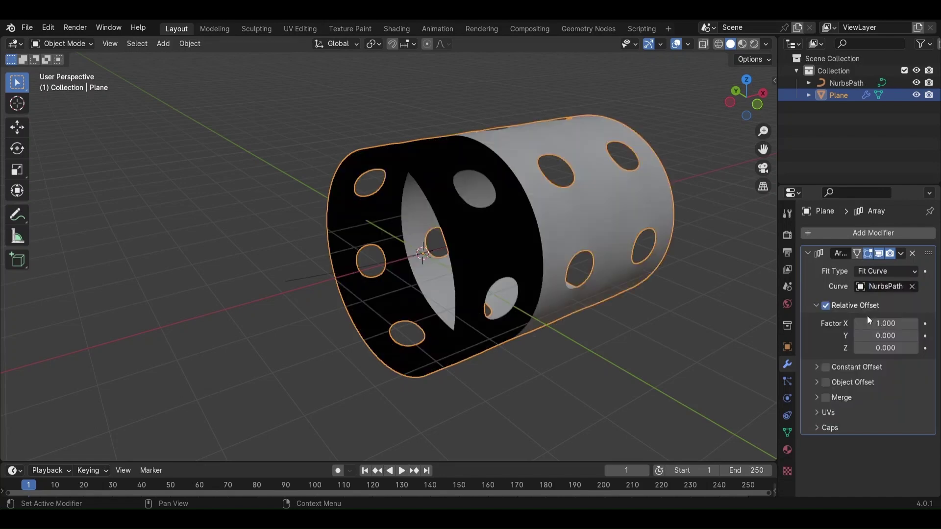
left_click(840, 395)
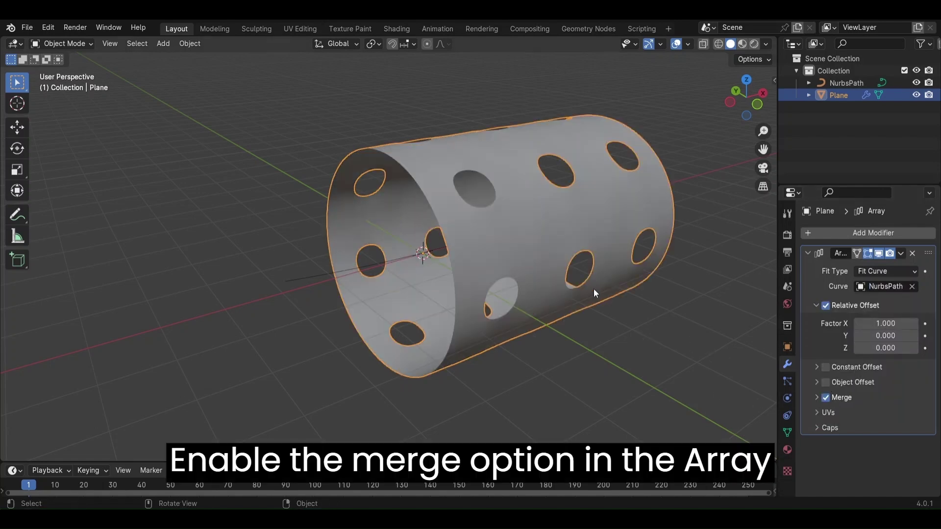
middle_click_drag(595, 293, 611, 314)
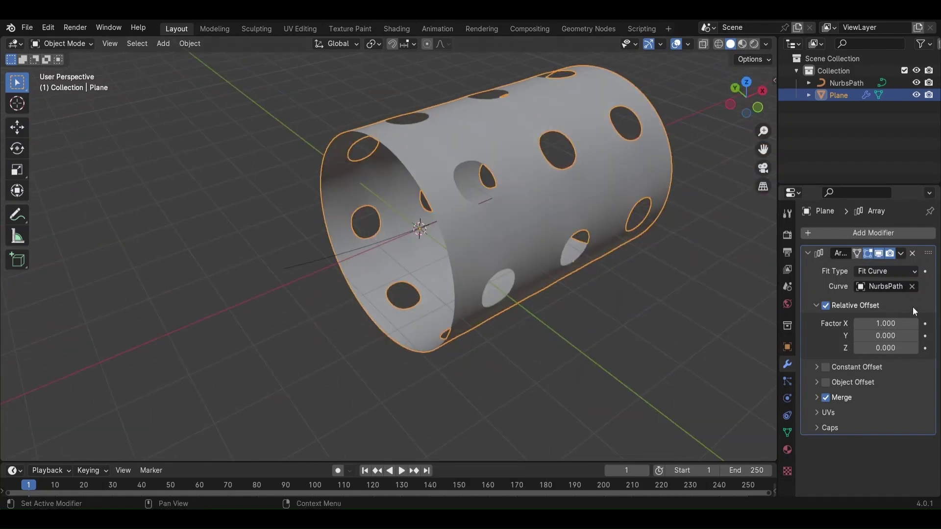
left_click(835, 234)
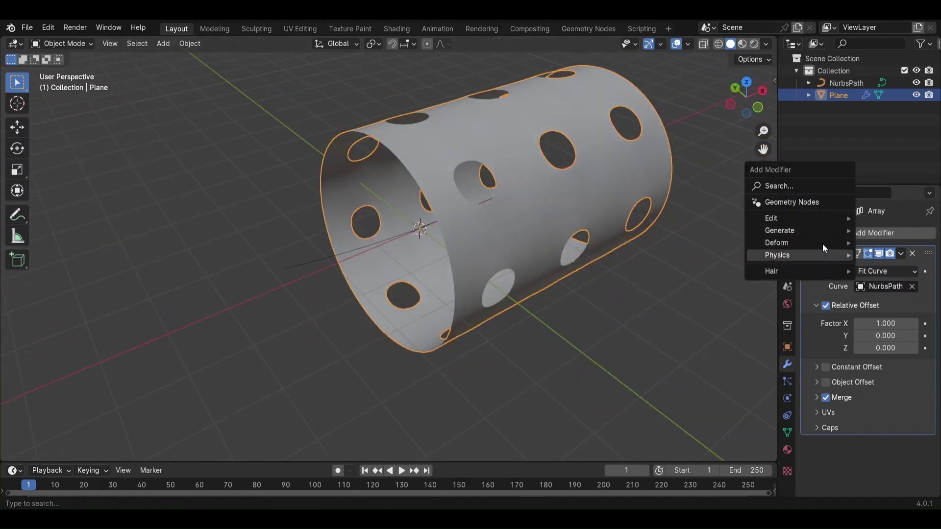
Step: Add a Curve modifier to the holed tube with NurbsPath as the deform curve
left_click(802, 188)
type("curve")
key("Return")
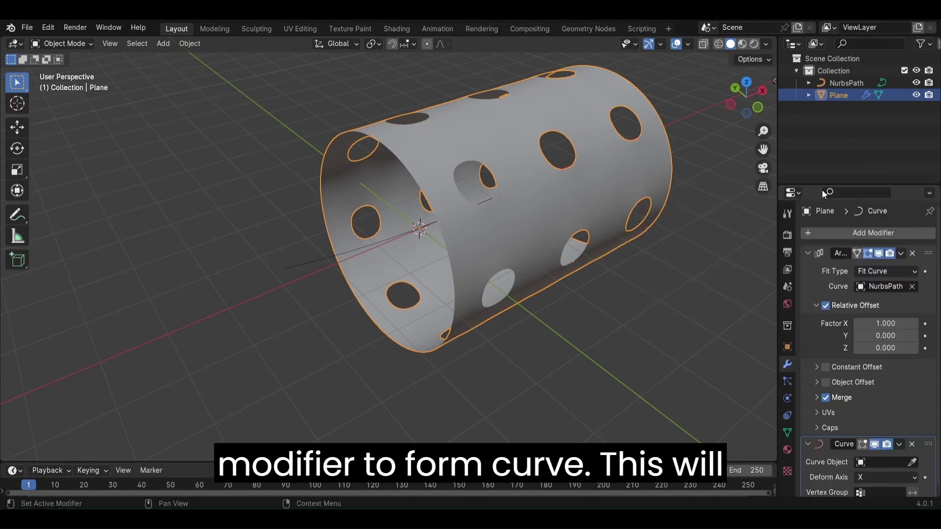
left_click(911, 464)
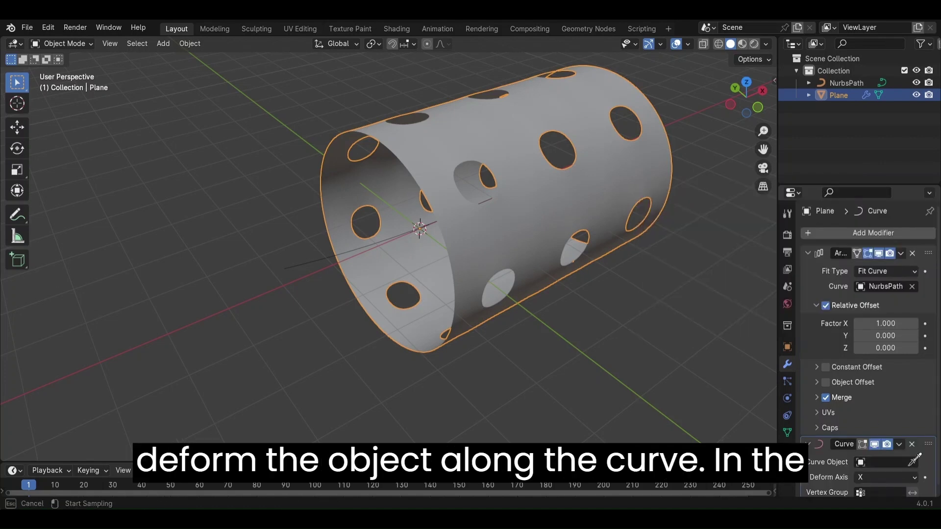
left_click(911, 462)
left_click(891, 464)
left_click(840, 326)
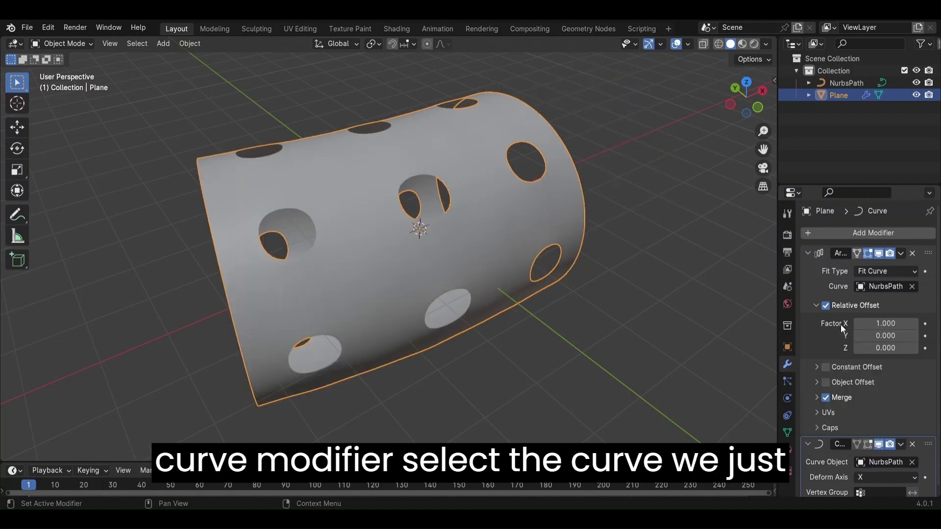
middle_click_drag(588, 303, 531, 313)
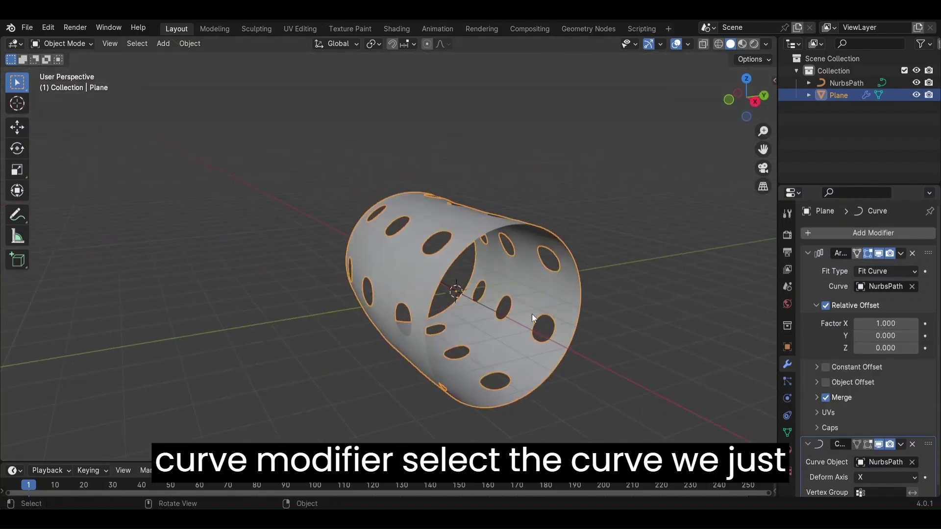
Step: Select the NurbsPath curve and enter Edit Mode on its control points
left_click(494, 313)
middle_click_drag(548, 355, 505, 357)
key("Tab")
Step: Extrude a new point from the curve's end and move it horizontally to lengthen the tube
middle_click_drag(622, 404, 575, 351)
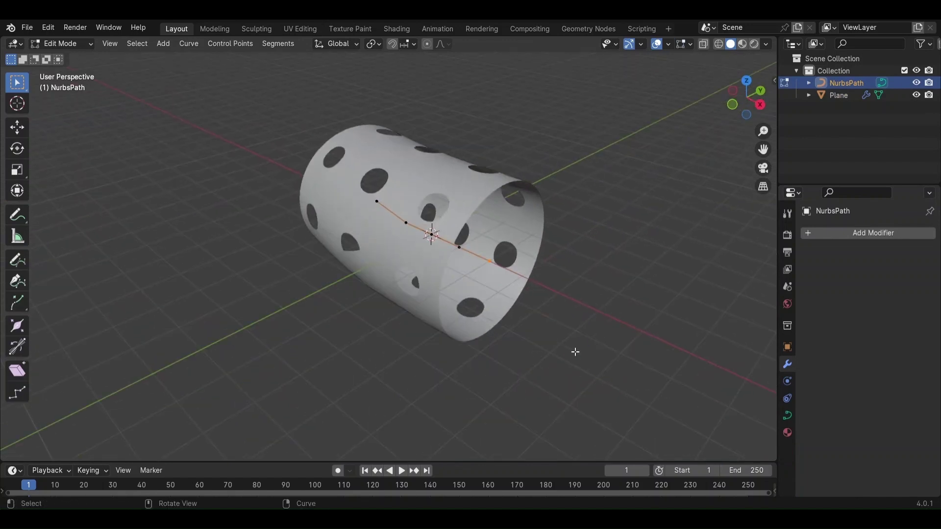
key("e")
left_click(628, 380)
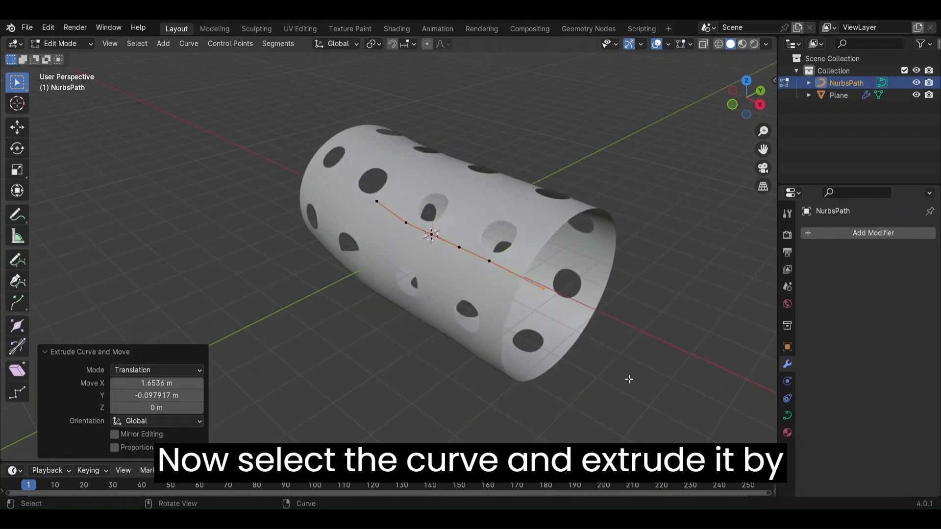
key("g")
key("shift+z")
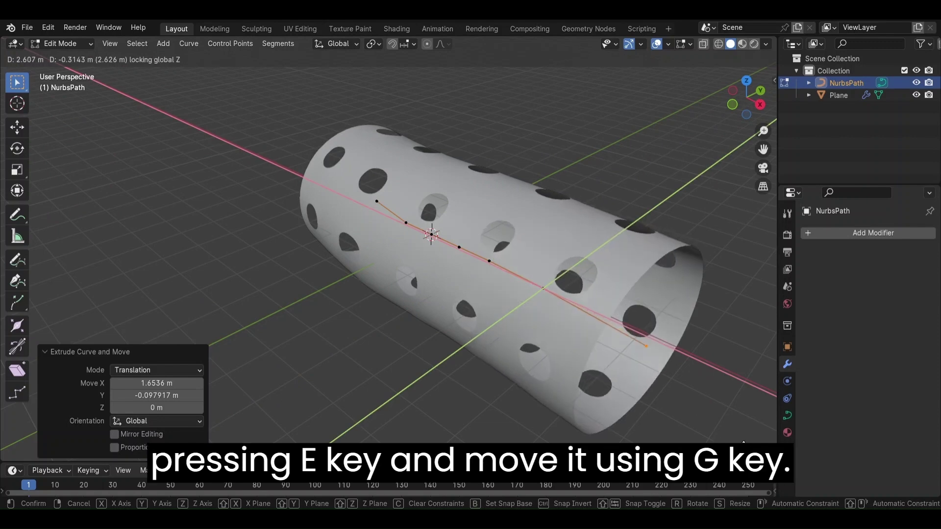
left_click(744, 441)
middle_click_drag(740, 438, 670, 392)
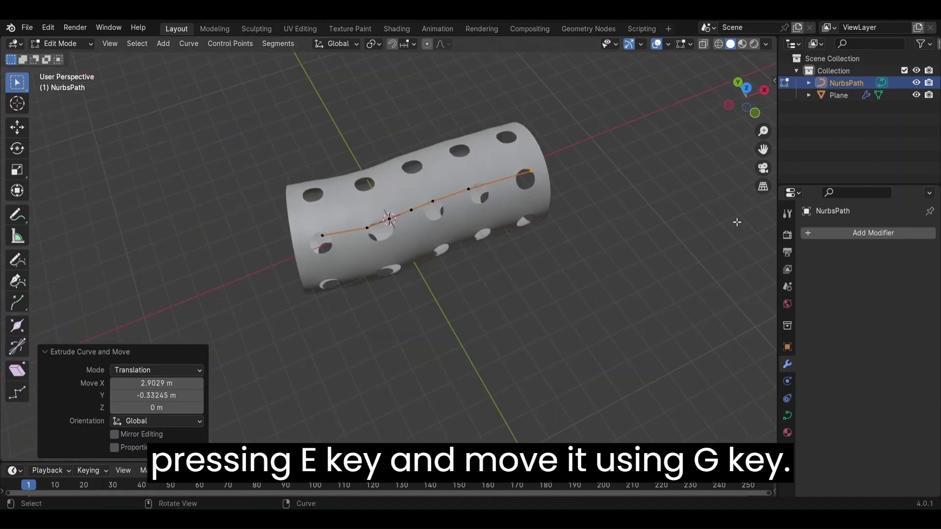
Step: In Top view, reposition the curve's end points so the tube bends gently, then select the tube
left_click(746, 88)
key("g")
left_click(533, 252)
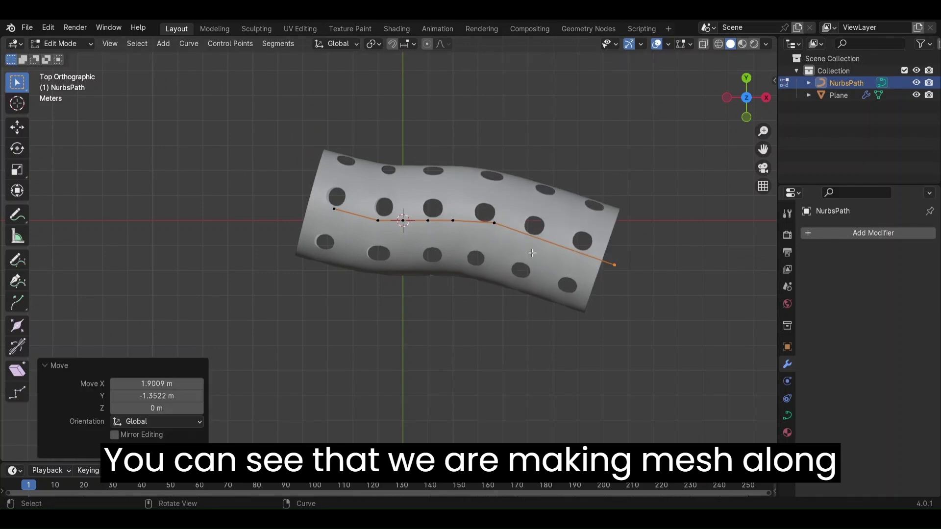
key("g")
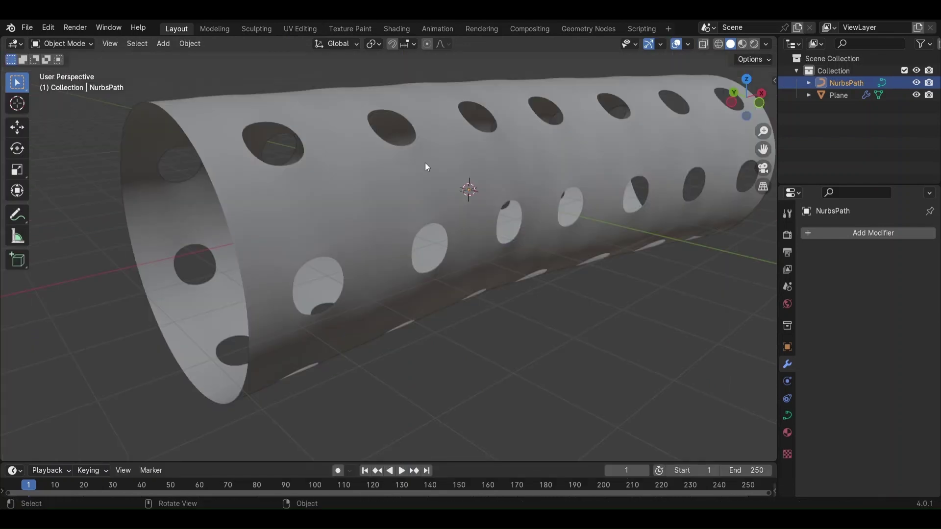
left_click(426, 167)
Step: Collapse the Array and Curve panels and add a Solidify modifier with 0.01 m thickness
left_click(807, 252)
left_click(807, 268)
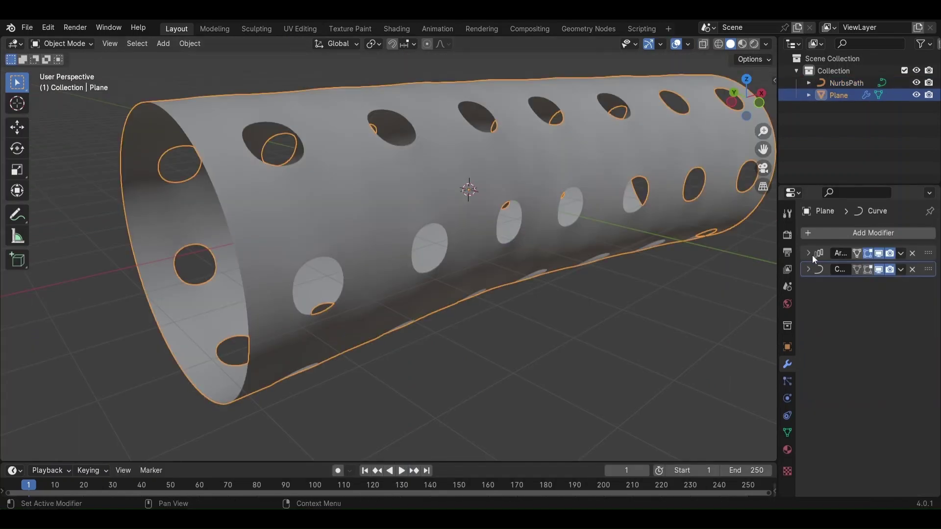
left_click(813, 234)
type("s")
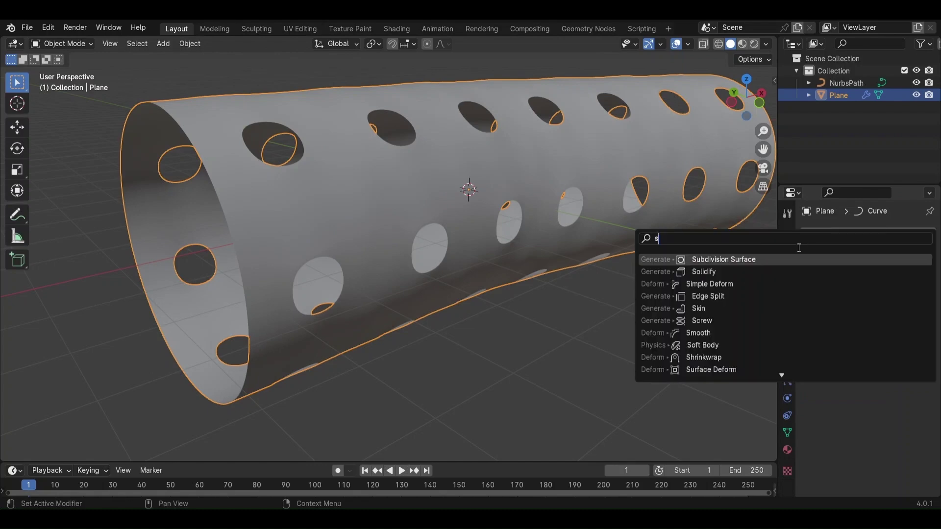
type("olid")
key("Return")
Step: Orbit and zoom around the deselected tube to inspect its new wall thickness
middle_click_drag(490, 258, 383, 291)
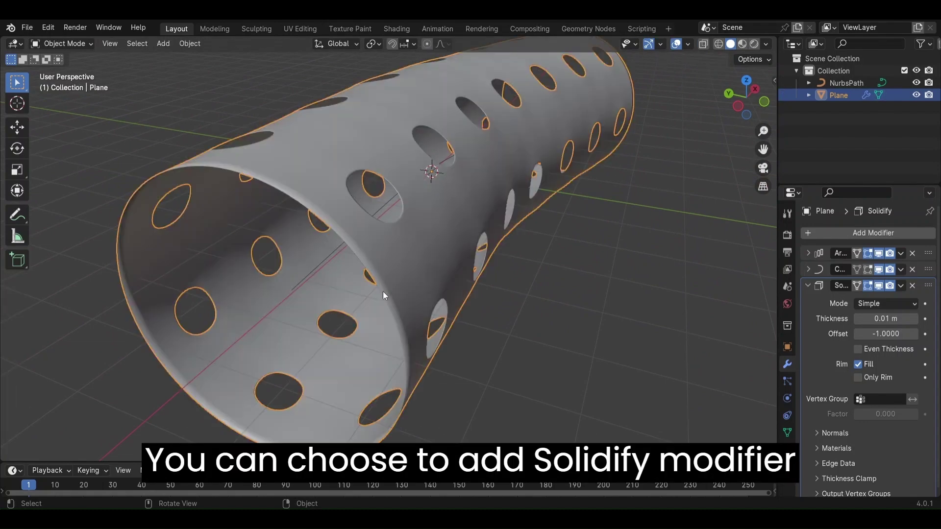
middle_click_drag(383, 291, 484, 378)
left_click(461, 401)
scroll(484, 378, "down", 5)
scroll(483, 378, "up", 4)
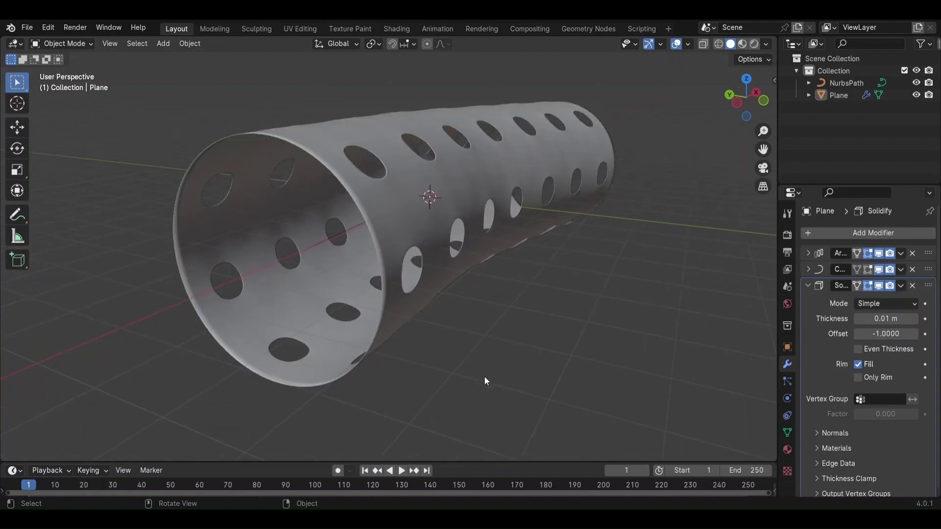